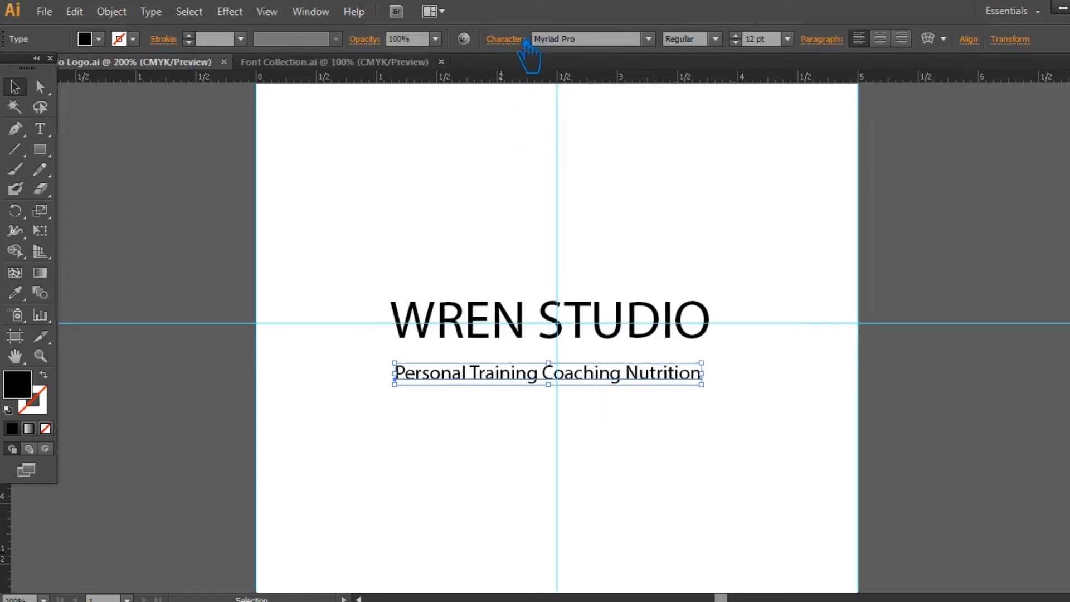
- Set the tagline under WREN STUDIO in all caps and save the logo document
left_click(360, 223)
left_click(662, 114)
key("ctrl+s")
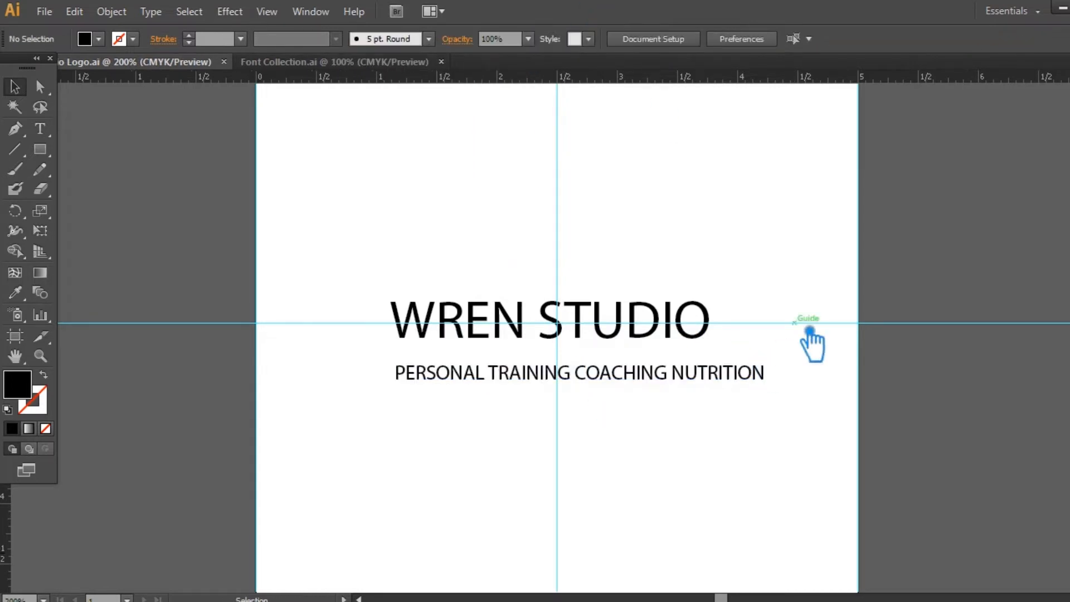
- Move the tagline up and slightly left so it sits close beneath WREN STUDIO, and save
left_click_drag(625, 378, 604, 366)
left_click(630, 424)
key("ctrl+s")
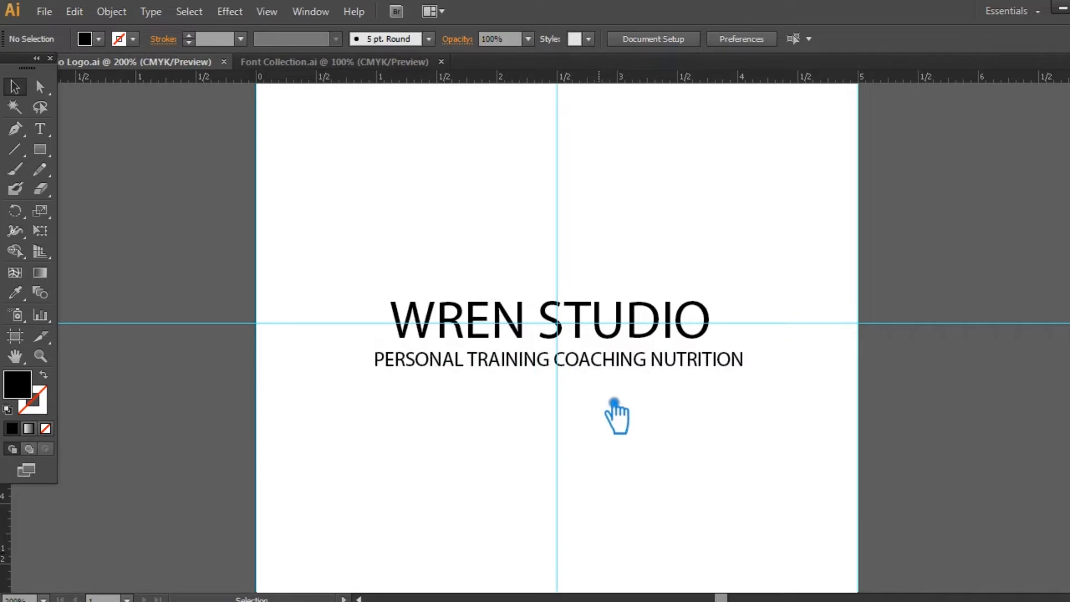
- Find a bold stencil sample in the Font Collection document and copy its font name
left_click(334, 62)
scroll(577, 258, "up", 3)
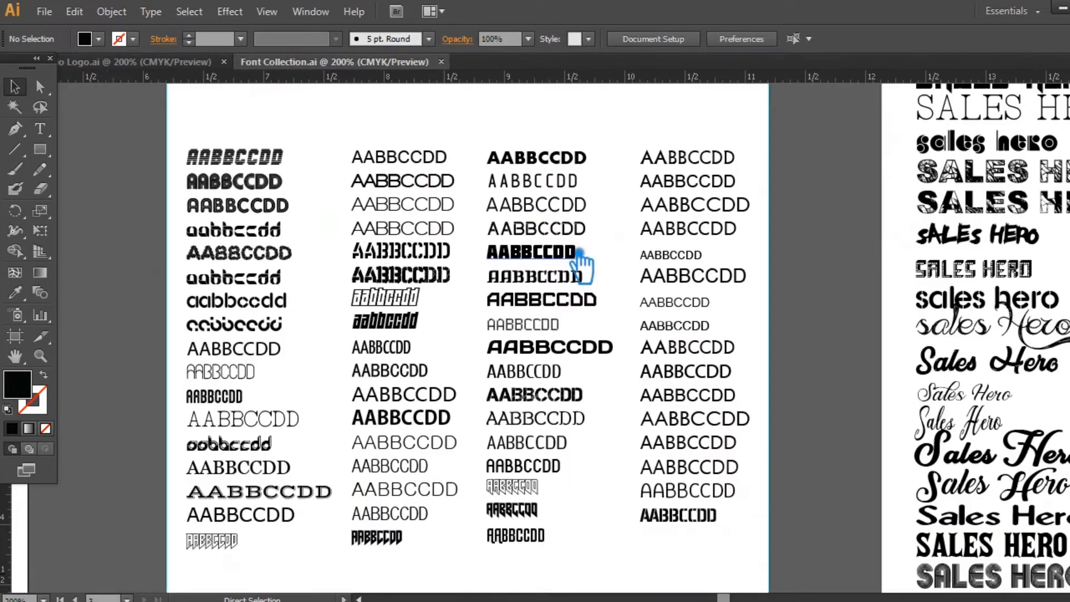
left_click_drag(577, 268, 729, 453)
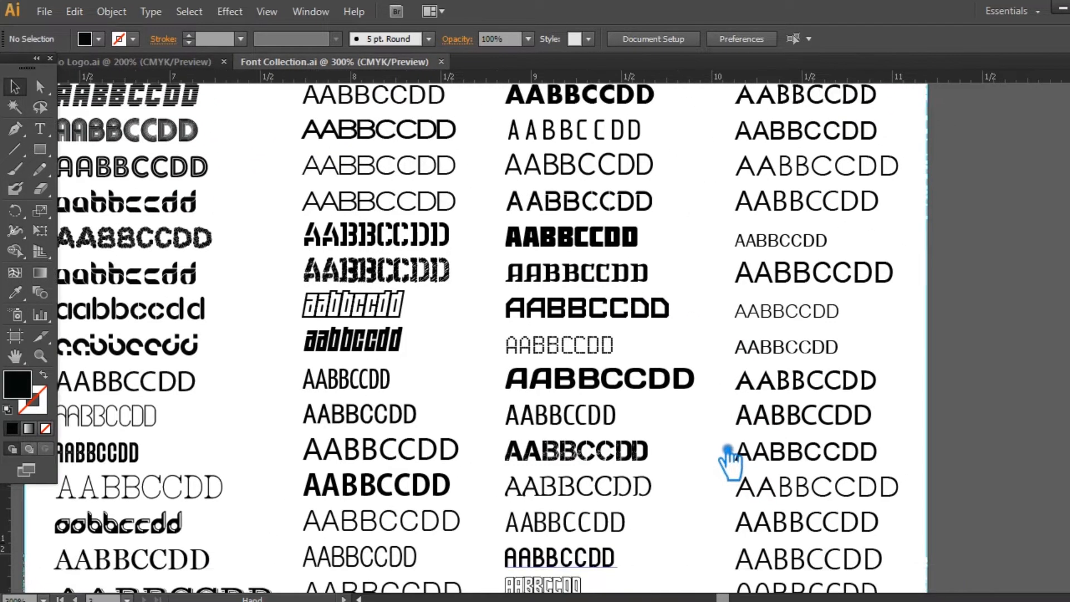
left_click(434, 251)
left_click(591, 38)
key("ctrl+c")
- Apply the copied WC Wunderbach stencil font to the WREN STUDIO title and shift the tagline slightly right beneath it
left_click(138, 63)
left_click(547, 300)
left_click(601, 39)
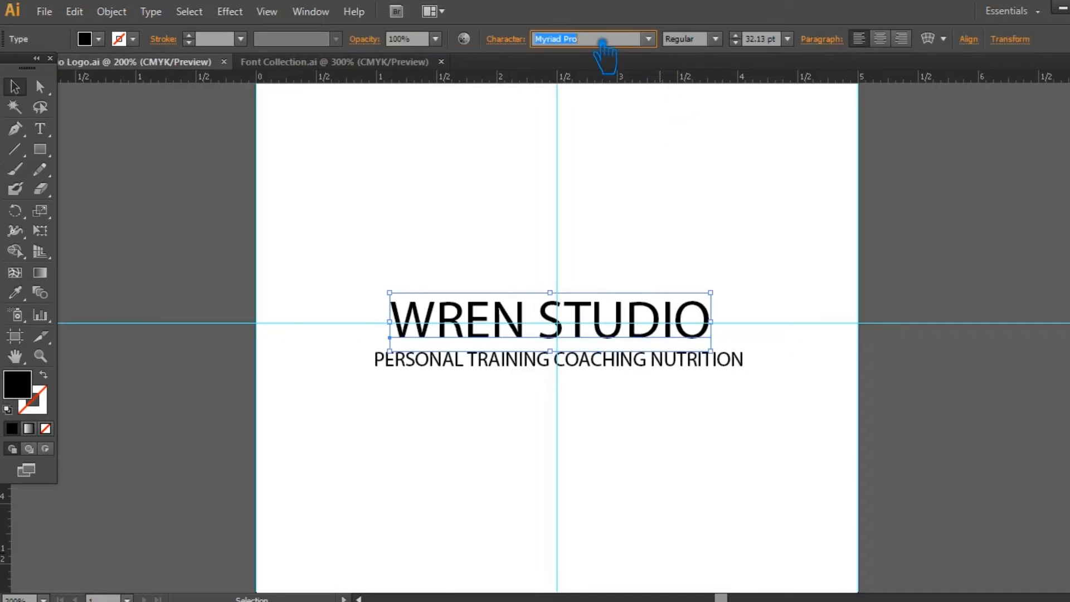
key("ctrl+v")
key("Return")
left_click(686, 205)
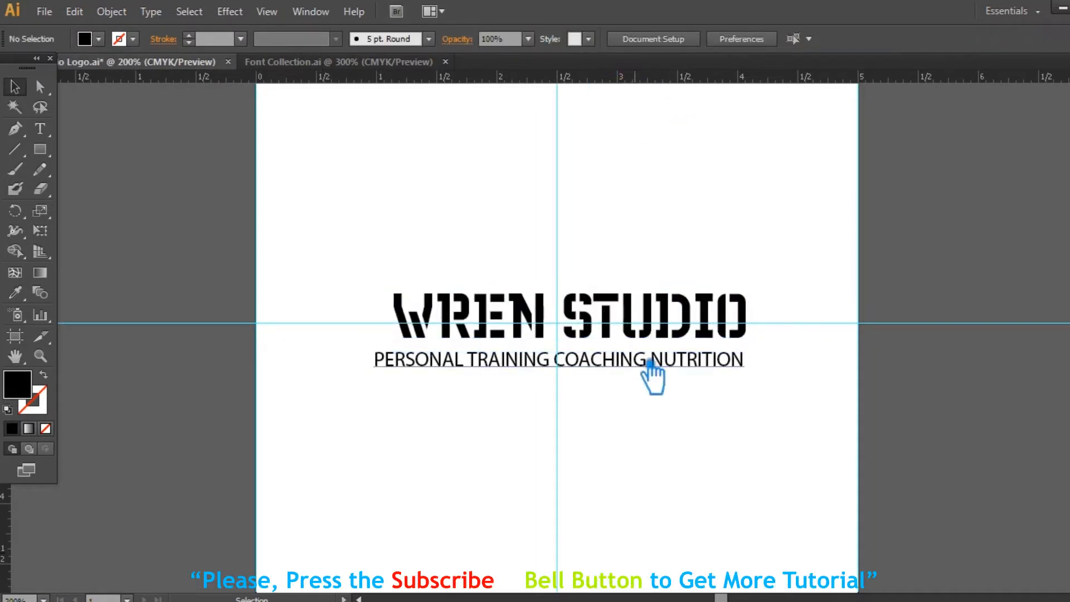
left_click_drag(649, 361, 658, 361)
left_click(694, 438)
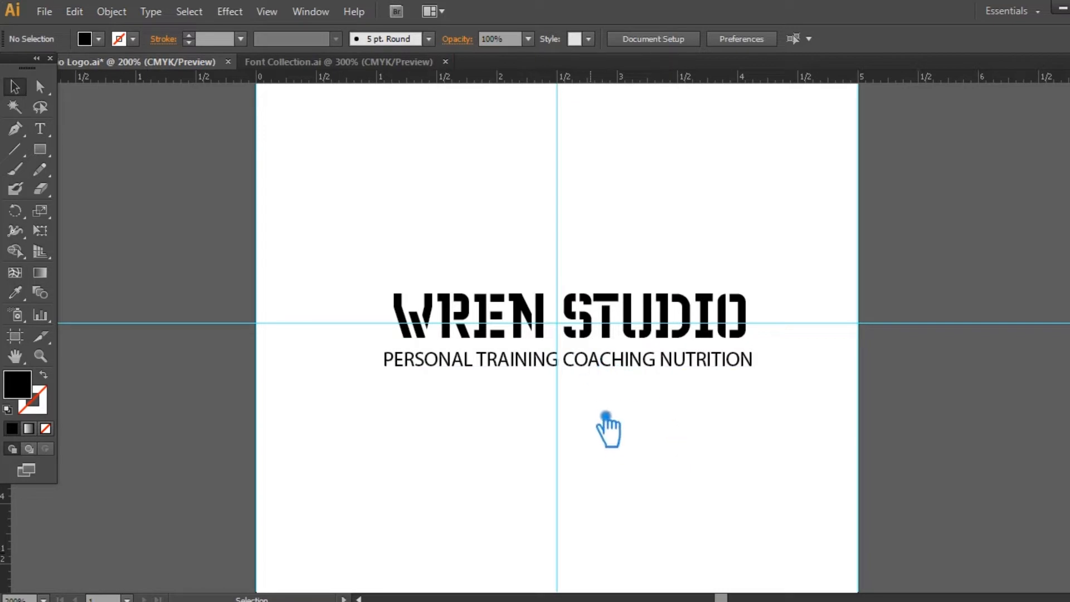
- Copy the Yanone Kaffeesatz font name from the Font Collection document and apply that font to the tagline
left_click(338, 62)
scroll(607, 318, "left", 5)
left_click(550, 379)
left_click(625, 39)
key("ctrl+c")
left_click(192, 62)
left_click(708, 362)
left_click(637, 44)
key("ctrl+v")
key("Return")
- Move the tagline horizontally to the right so it sits near the middle beneath the title
left_click(730, 366)
left_click_drag(611, 370, 653, 370)
left_click(741, 407)
left_click(628, 366)
left_click(681, 177)
- Set the tagline's character tracking to 50
left_click(658, 361)
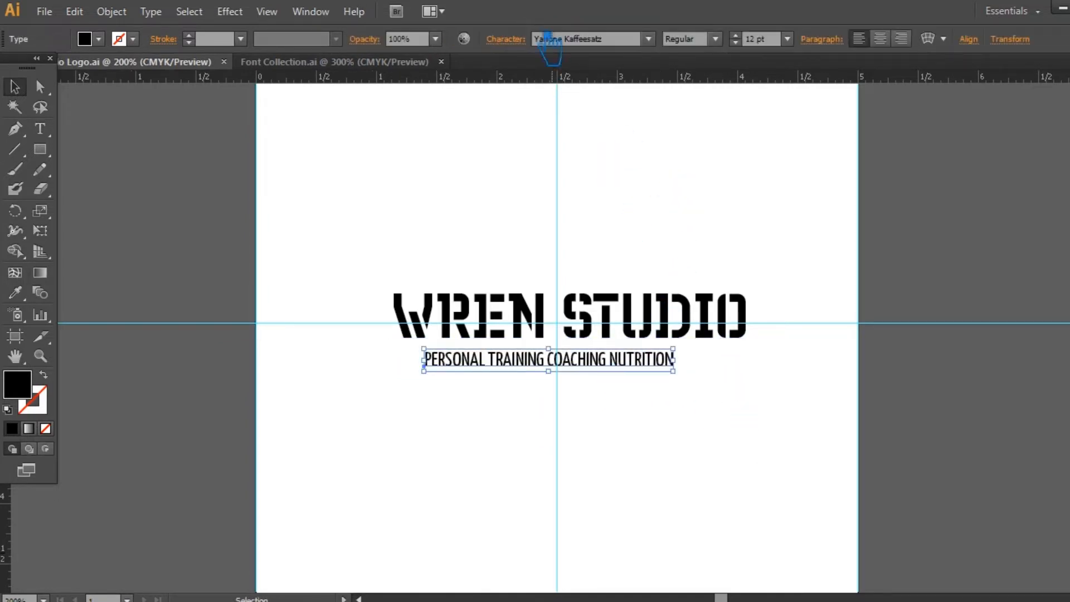
left_click(506, 38)
left_click(513, 138)
left_click(529, 349)
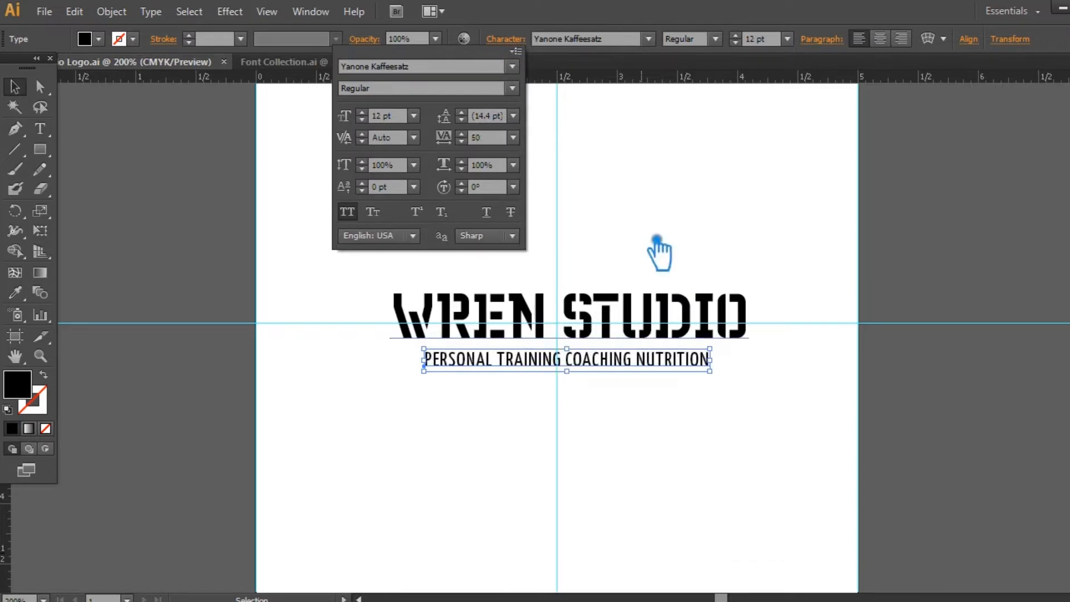
left_click(669, 234)
- Select the WREN STUDIO title, find the Android Assassin sample in the Font Collection document and copy its font name
left_click(635, 312)
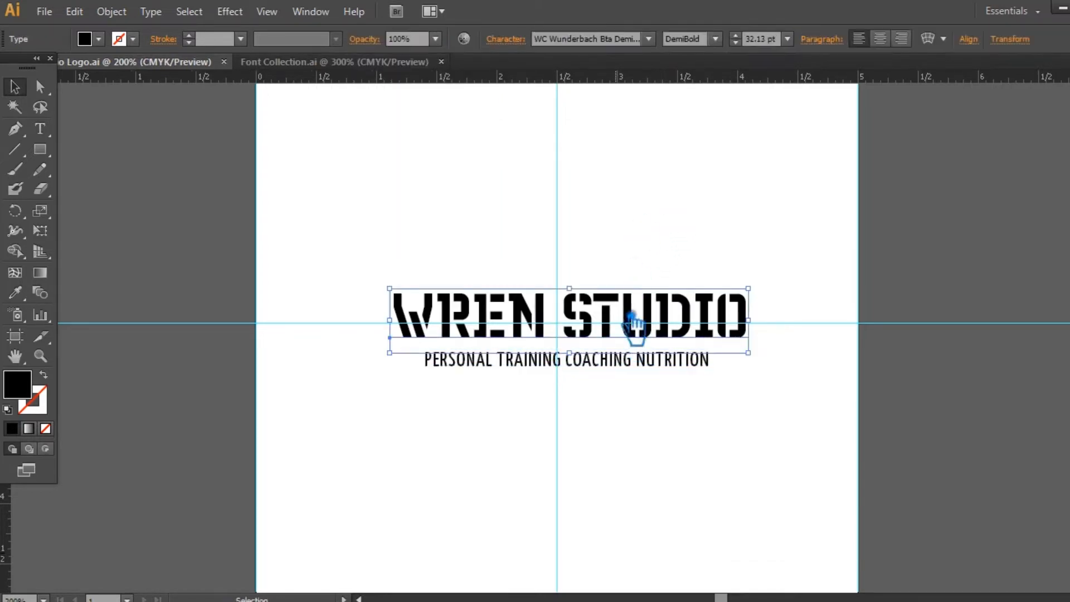
left_click(335, 62)
left_click_drag(292, 311, 931, 295)
mouse_move(644, 106)
left_mouse_down()
mouse_move(652, 233)
mouse_move(639, 347)
mouse_move(662, 282)
mouse_move(658, 167)
left_mouse_up()
mouse_move(658, 277)
left_mouse_down()
mouse_move(650, 157)
mouse_move(684, 205)
left_mouse_up()
left_click_drag(693, 344, 686, 186)
left_click_drag(674, 259, 650, 359)
left_click(516, 385)
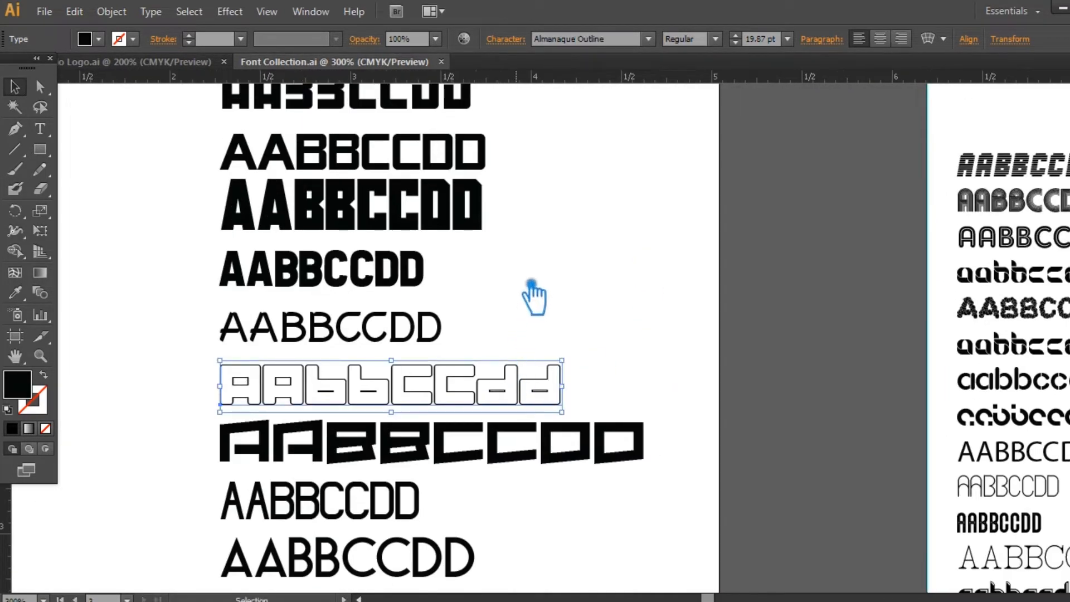
left_click_drag(533, 287, 548, 314)
left_click(478, 139)
left_click(583, 39)
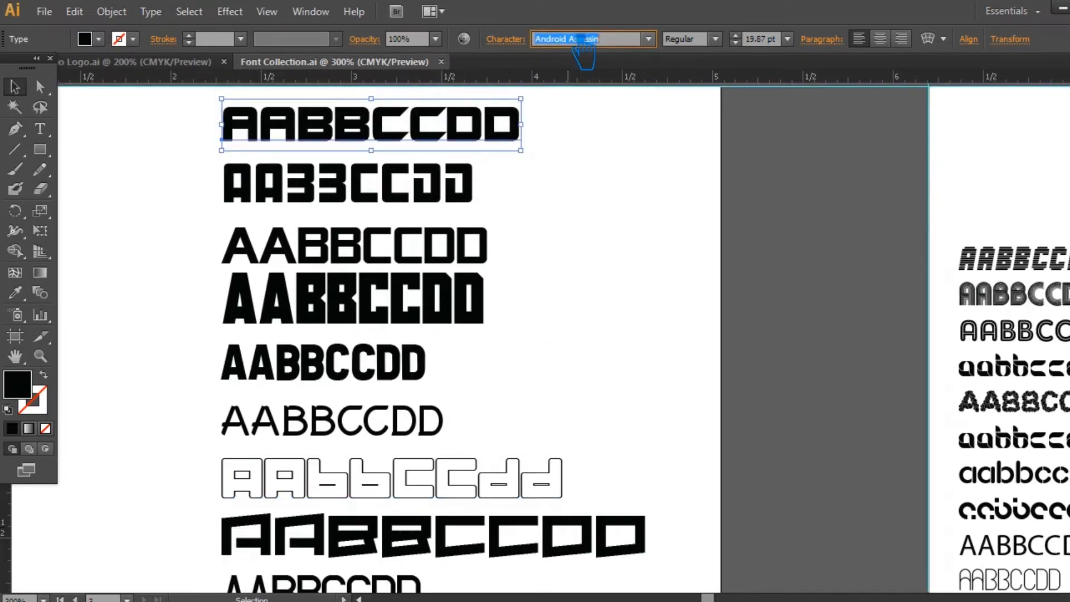
key("ctrl+c")
- Apply the Android Assassin font to the WREN STUDIO title and save the logo document
left_click(191, 61)
left_click(591, 39)
key("ctrl+v")
key("Return")
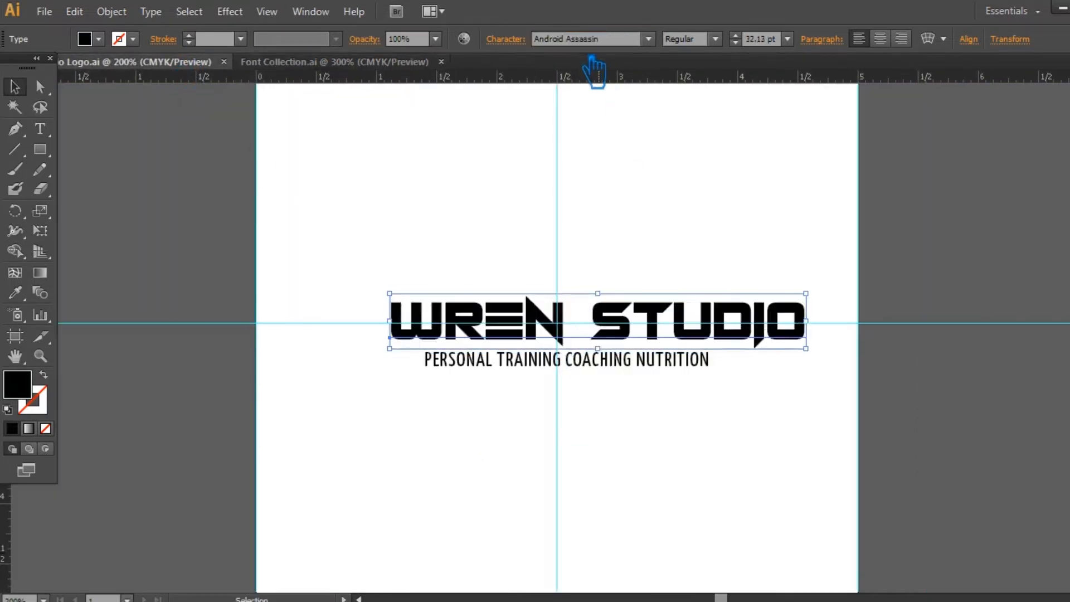
left_click(641, 166)
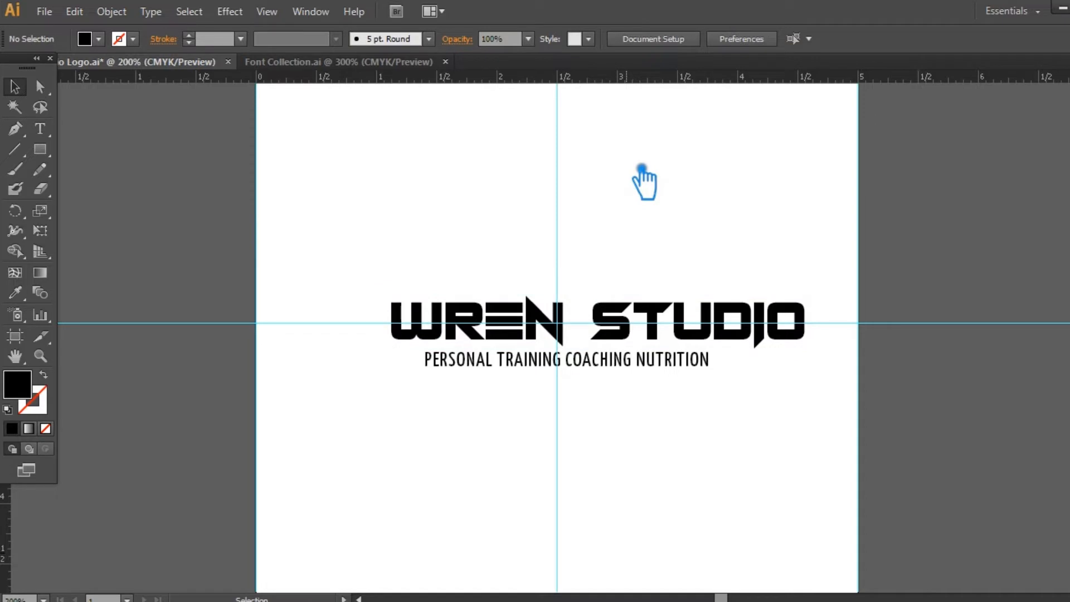
key("ctrl+s")
- Try smaller font sizes for the word STUDIO alone, starting from 30 pt
left_click(39, 129)
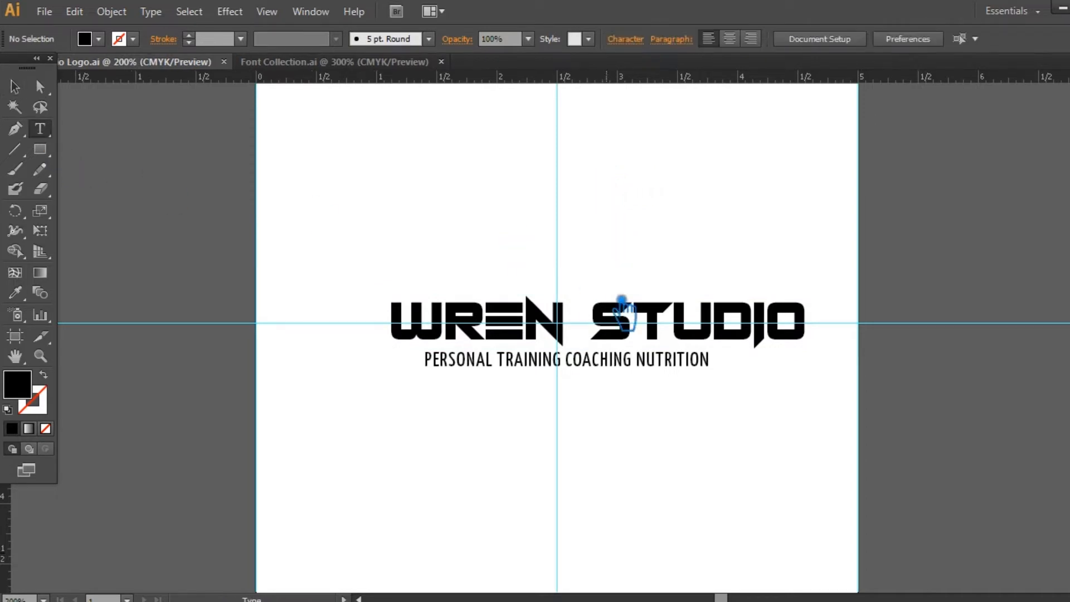
left_click_drag(591, 322, 865, 342)
left_click(752, 45)
type("30")
key("Return")
scroll(752, 46, "down", 4)
scroll(752, 41, "up", 1)
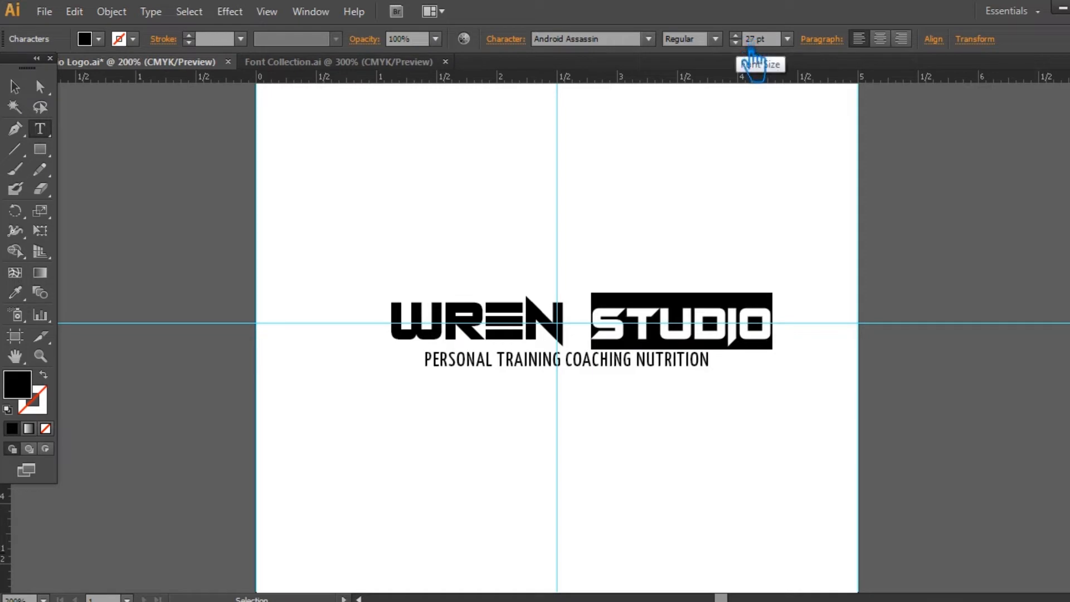
scroll(751, 50, "down", 2)
scroll(753, 42, "up", 5)
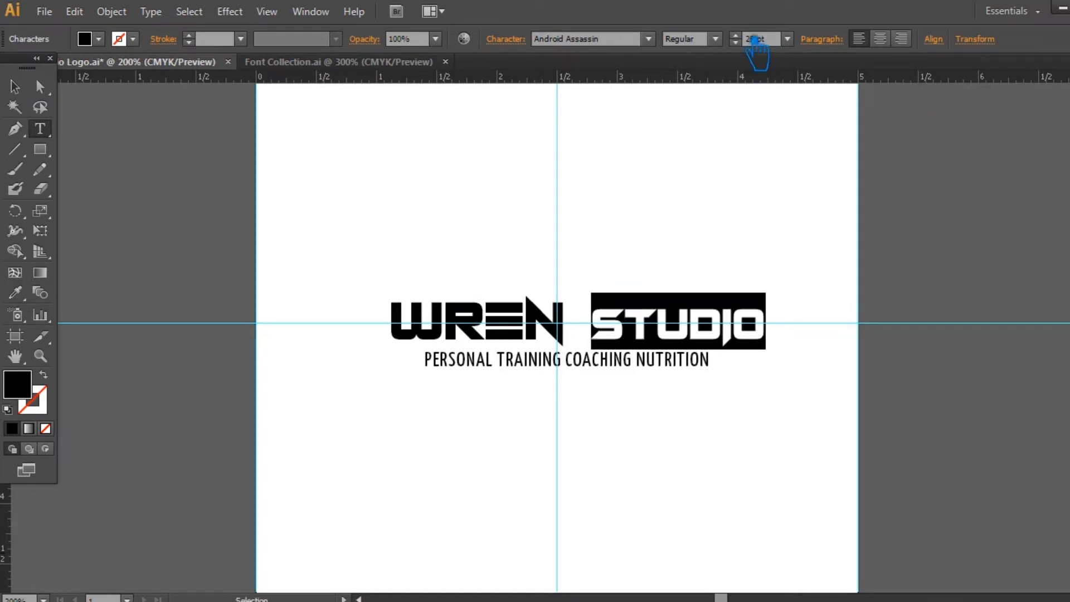
- Set the whole WREN STUDIO title to one uniform font size of 30 pt
left_click(568, 323)
left_click_drag(789, 334, 188, 329)
left_click(787, 40)
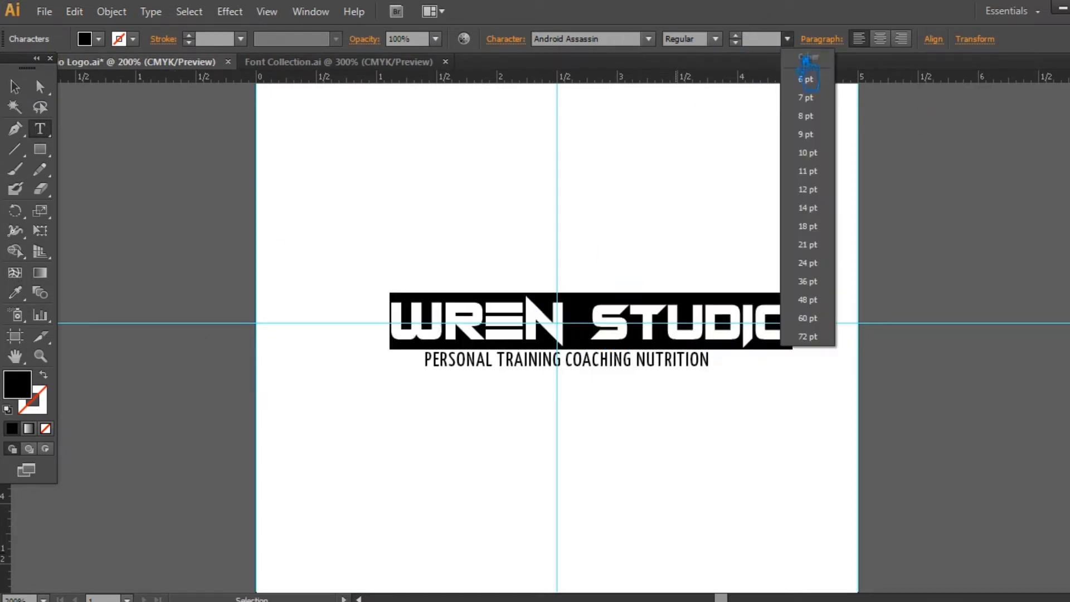
left_click(828, 265)
scroll(752, 44, "up", 6)
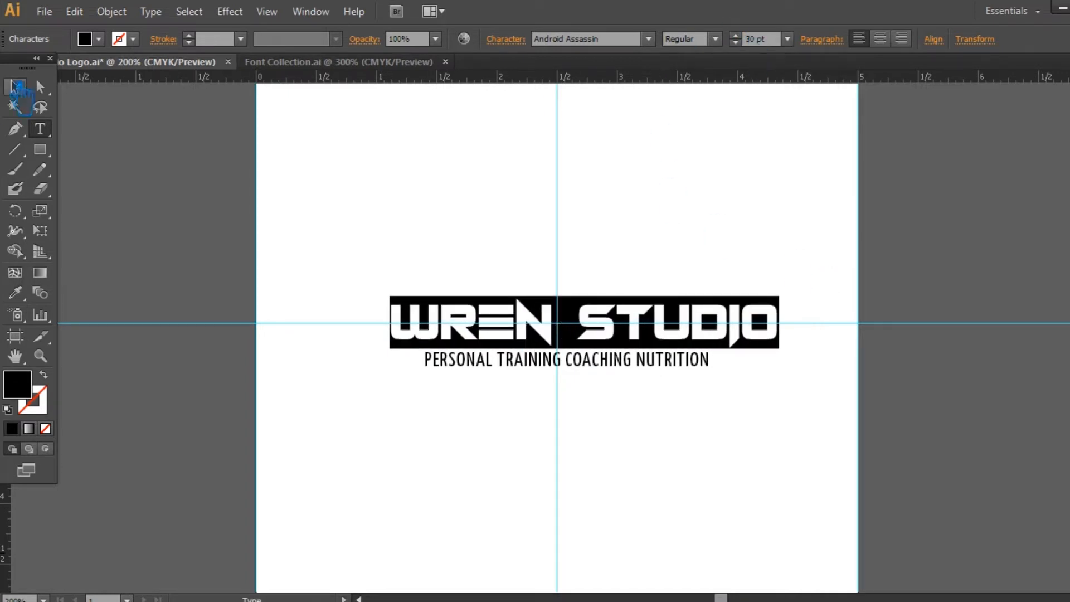
- Move the WREN STUDIO title straight up so its letters sit on the horizontal guide
left_click(15, 85)
left_click(509, 221)
left_click_drag(621, 337, 621, 323)
left_click(691, 239)
- Check the Freelancer contest brief for preferred colors, fill the word STUDIO with bright blue, and save the logo document
left_click(40, 129)
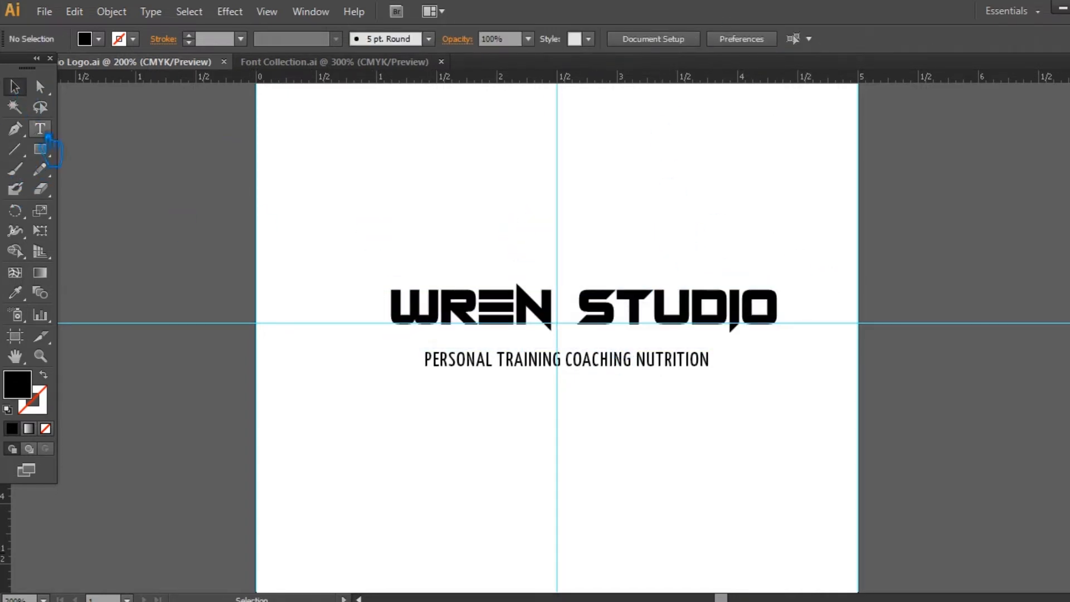
double_click(602, 322)
double_click(28, 390)
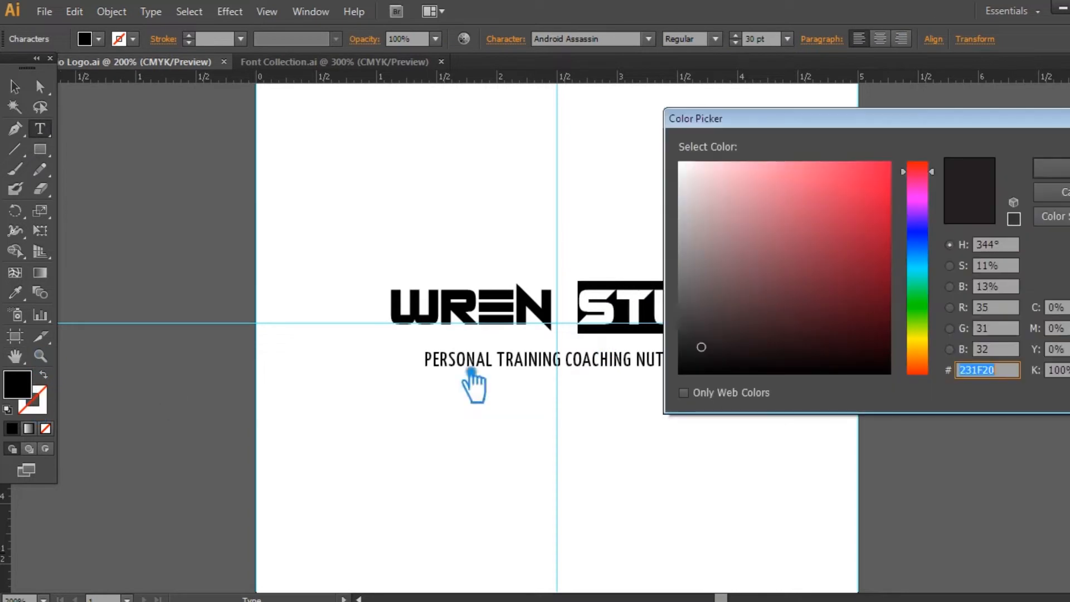
left_click_drag(705, 299, 680, 289)
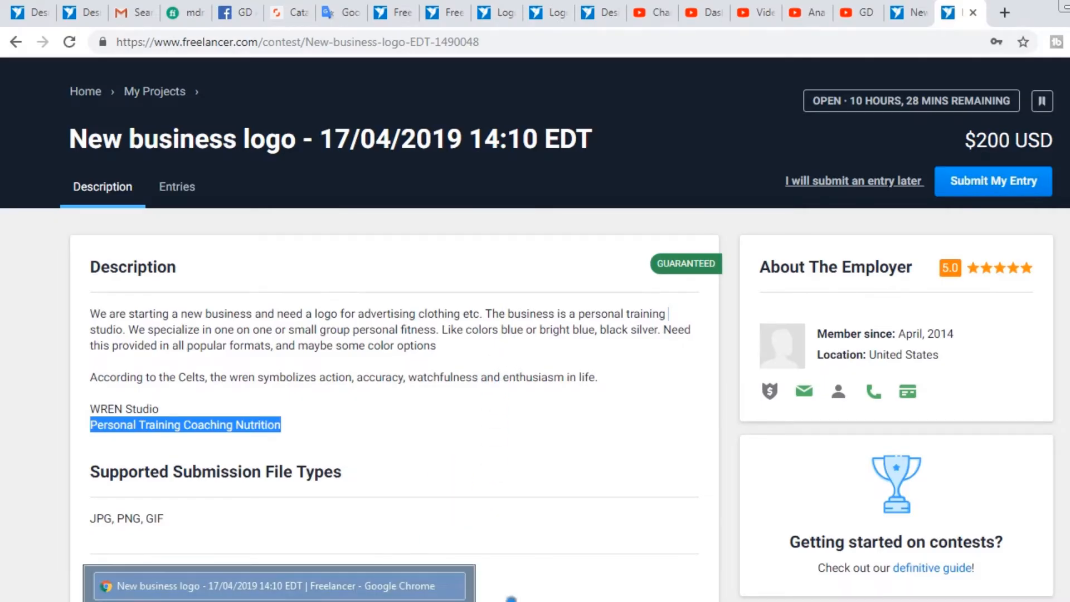
left_click(529, 599)
left_click(920, 262)
left_click(880, 204)
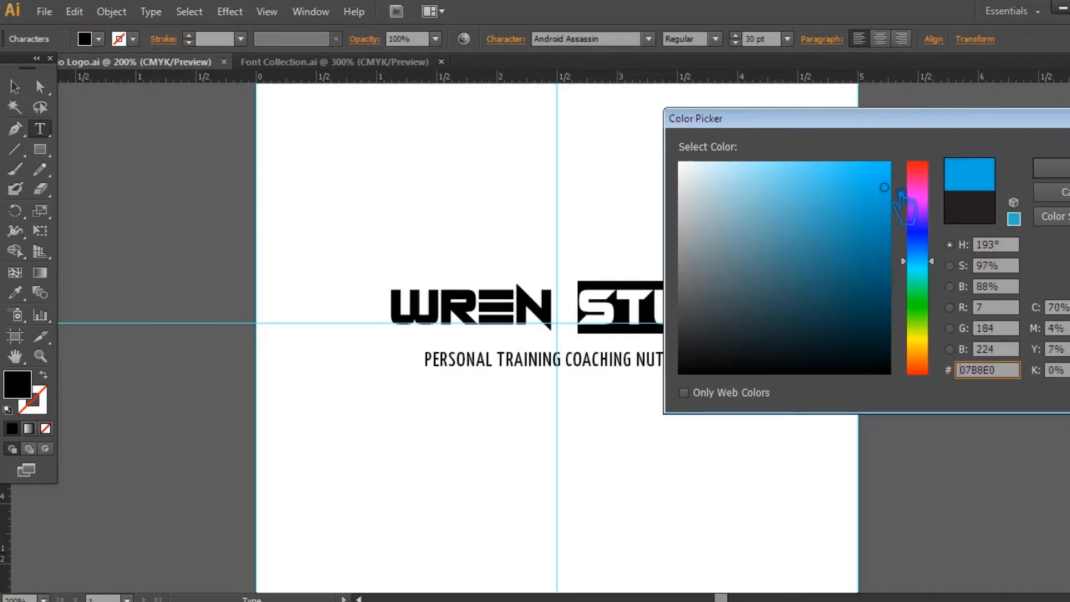
left_click(1052, 168)
key("Escape")
left_click(684, 221)
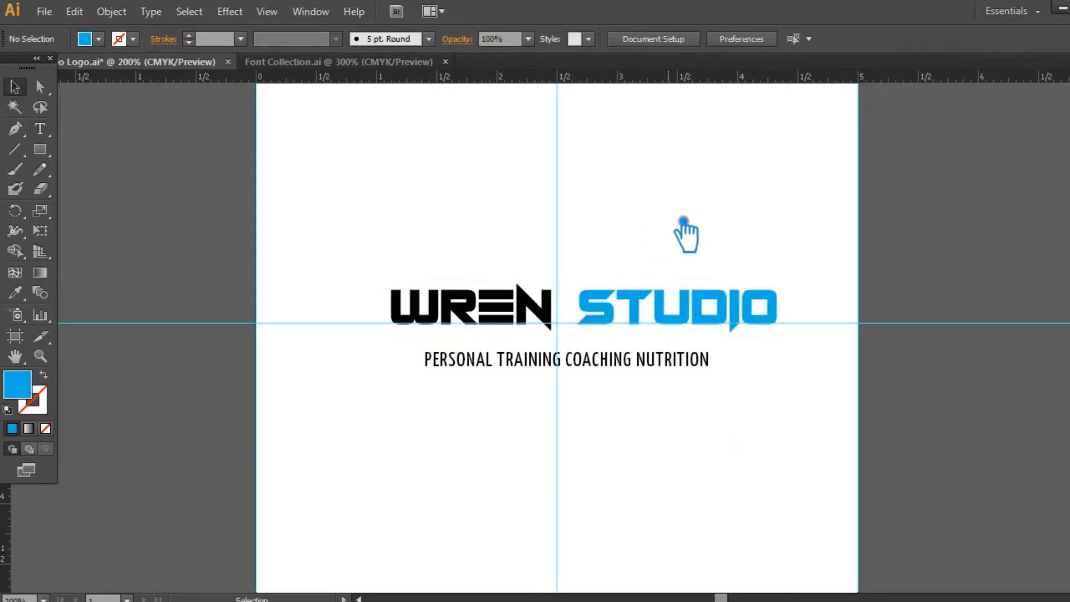
key("s")
key("ctrl+s")
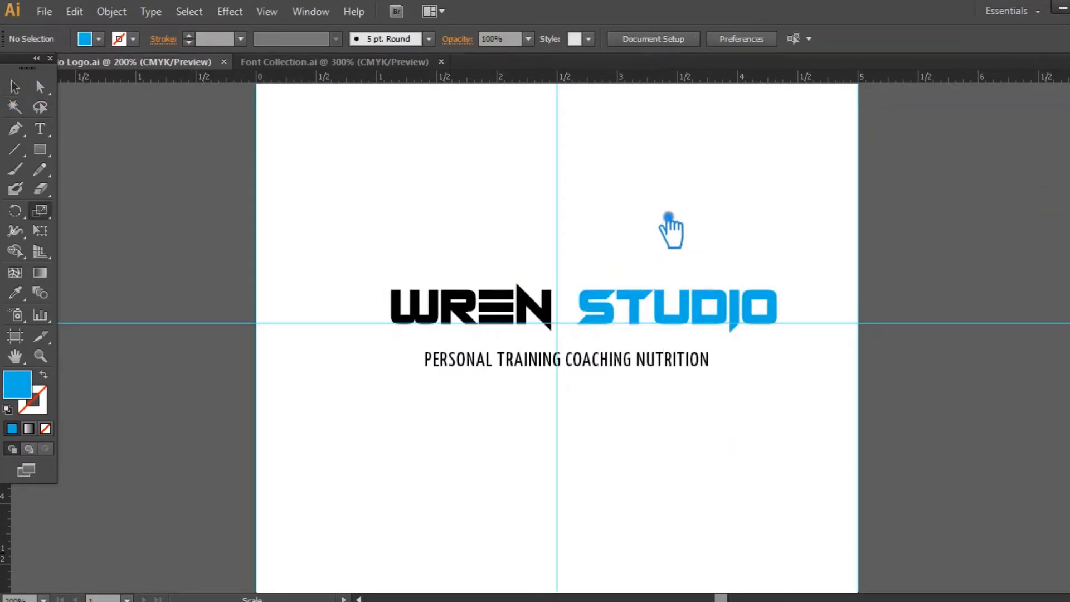
- Sample STUDIO's blue onto the word WREN, change its fill to a darker blue, and save the document
left_click_drag(553, 313, 383, 317)
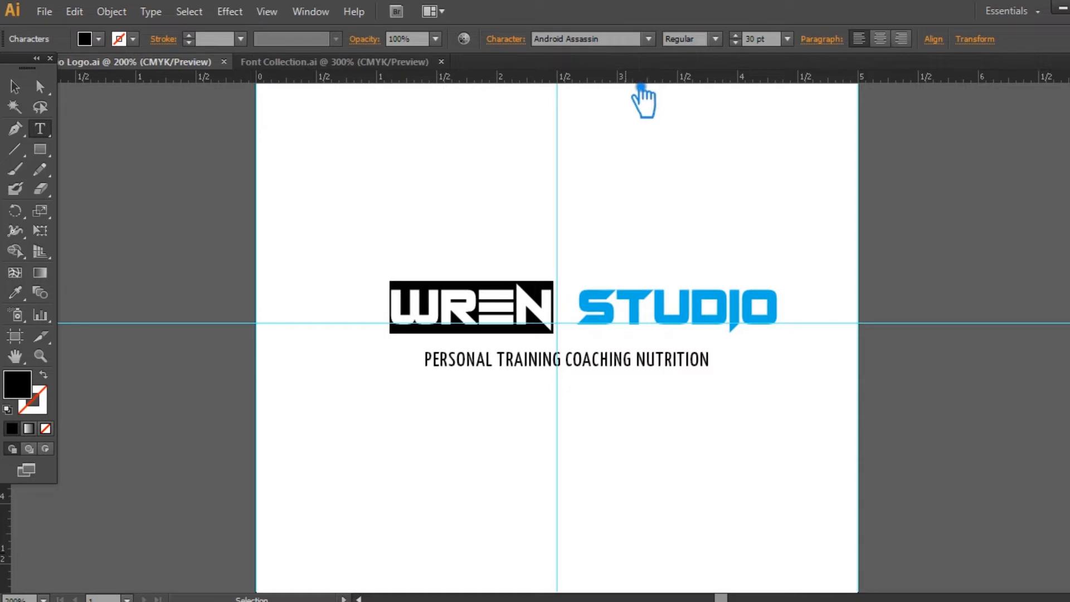
left_click(19, 294)
left_click(623, 320)
double_click(23, 393)
mouse_move(900, 201)
left_mouse_down()
mouse_move(902, 268)
mouse_move(901, 239)
left_mouse_up()
left_click(1055, 168)
left_click(20, 90)
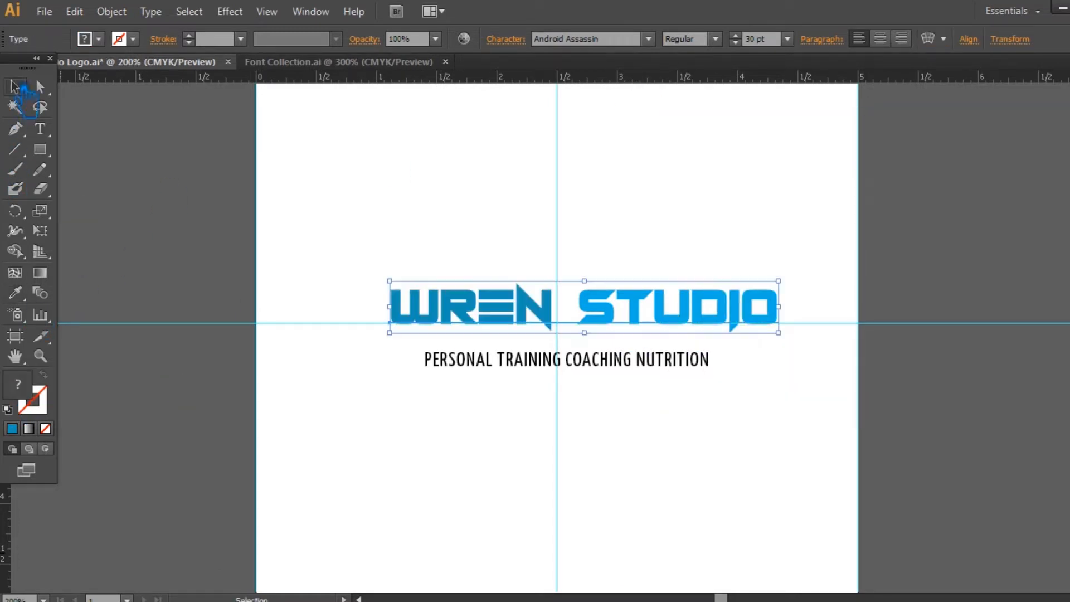
left_click(366, 153)
key("ctrl+s")
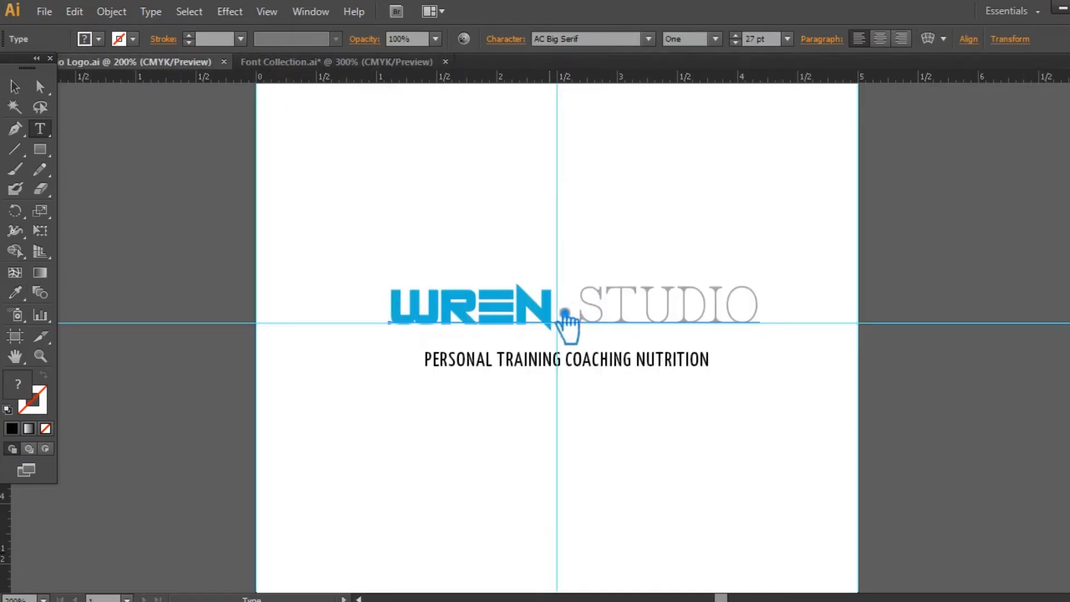
- Try the Anderson Supercar font on the word WREN
left_click(557, 317)
double_click(558, 315)
left_click(581, 39)
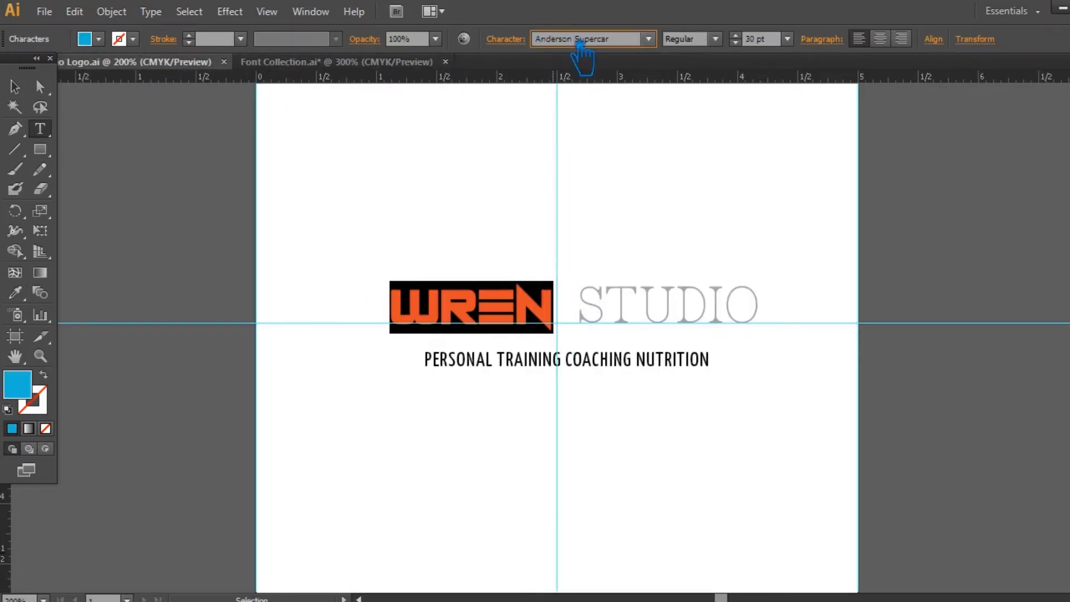
key("Return")
key("Escape")
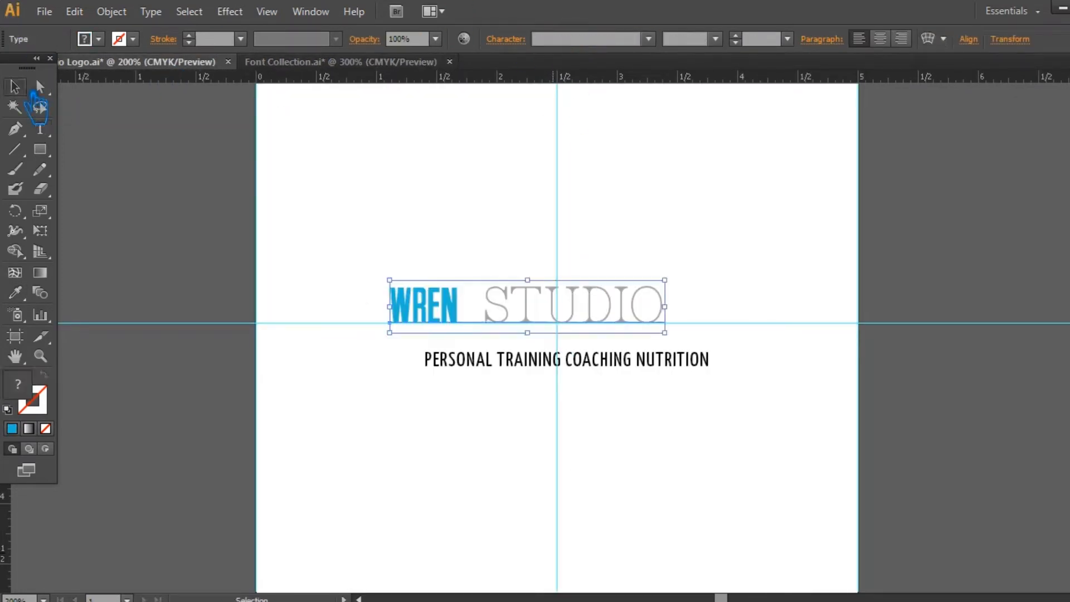
left_click(475, 158)
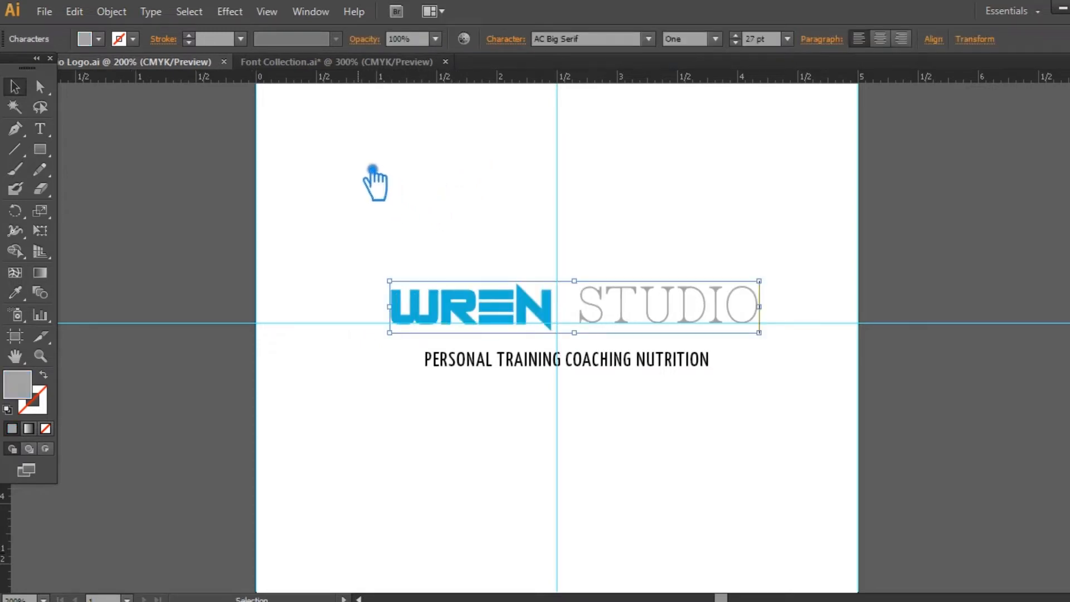
left_click(372, 170)
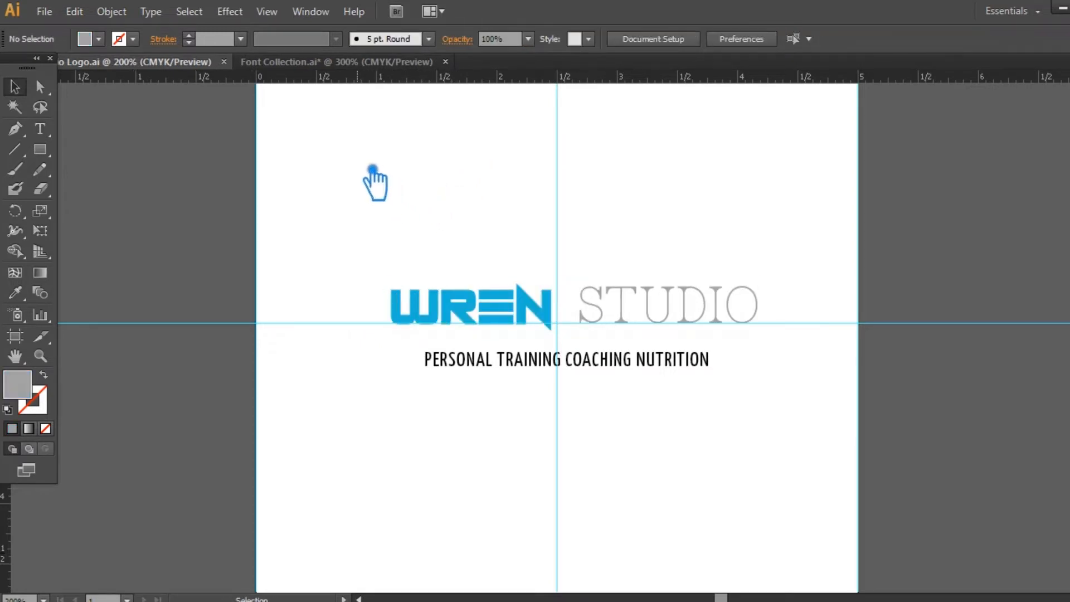
- Fill the word STUDIO with the darker gray 898989 and save the logo document
left_click(630, 322)
left_click(509, 238)
key("t")
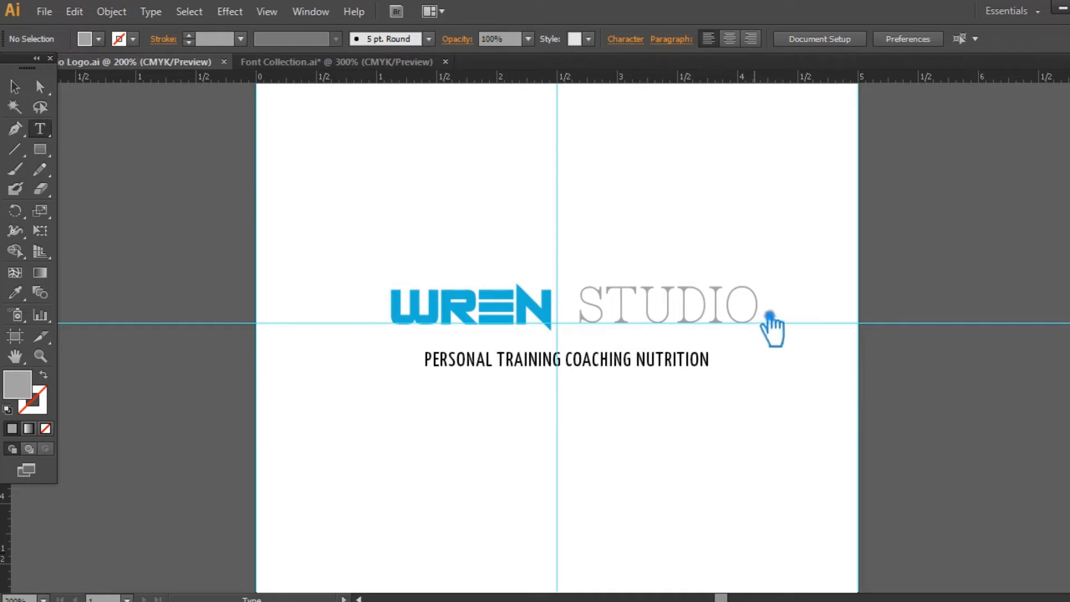
left_click_drag(772, 323, 578, 307)
double_click(17, 385)
left_click_drag(680, 244, 679, 260)
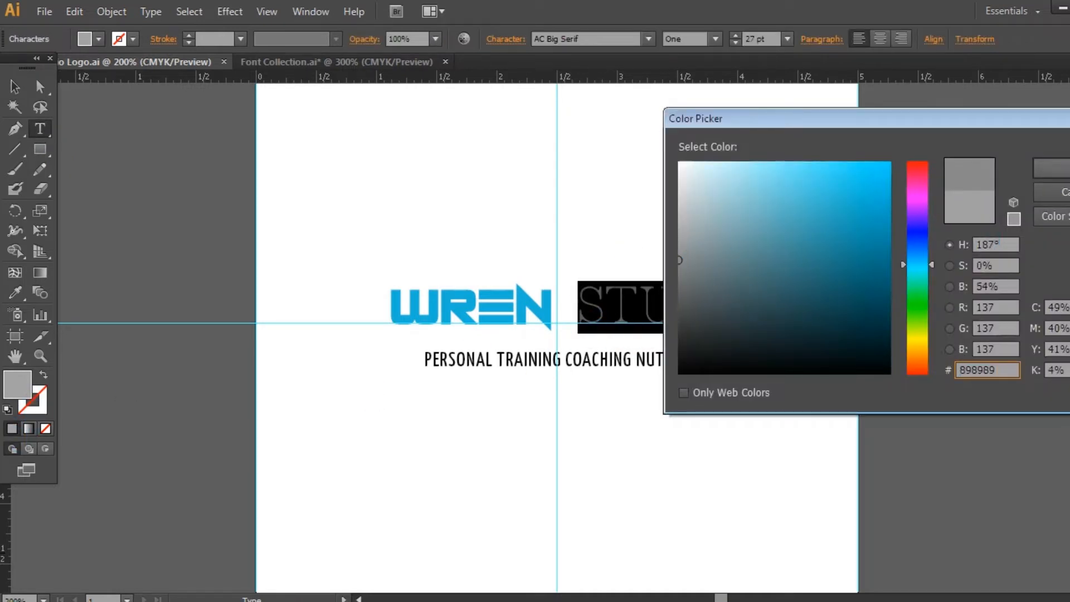
left_click(1066, 167)
left_click(17, 85)
left_click(788, 267)
key("ctrl+s")
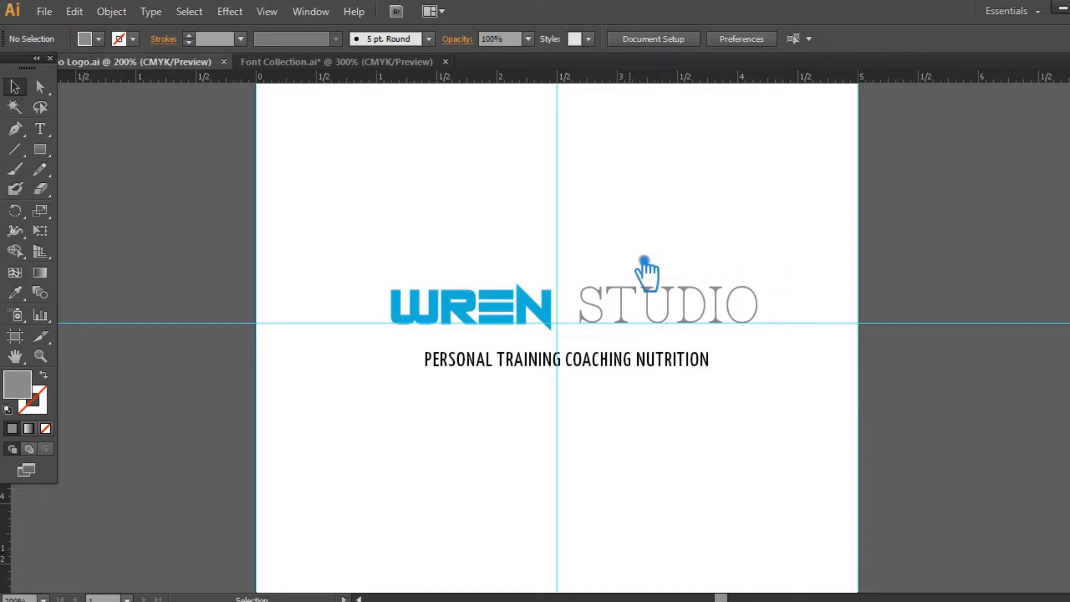
- Set the font size of the word STUDIO to 24 pt and save the logo document
left_click(574, 364)
left_click(629, 277)
left_click(630, 287)
left_click(671, 251)
key("ctrl+plus")
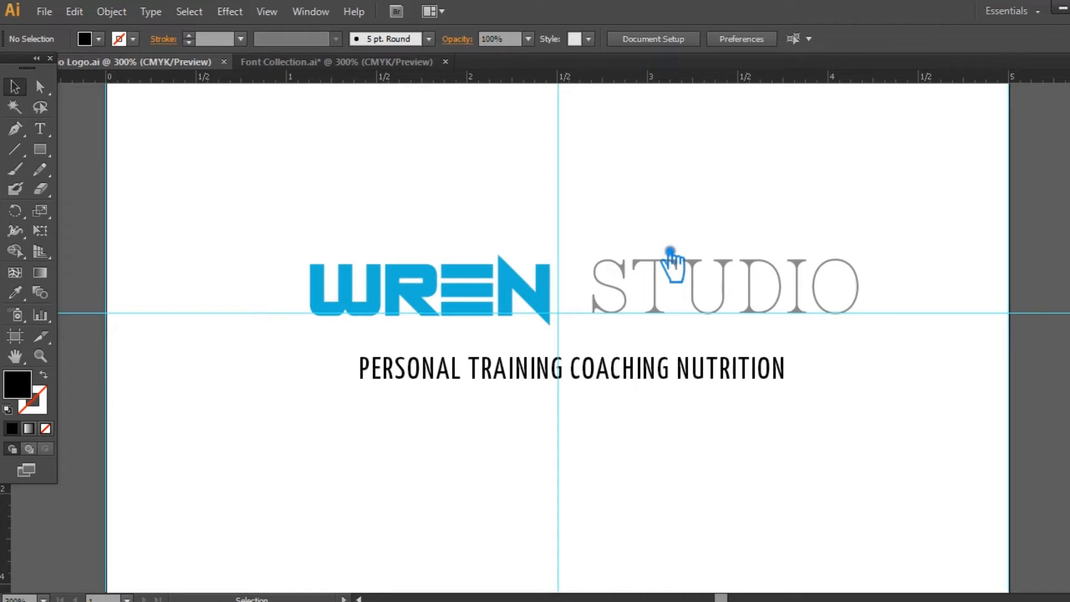
left_click(702, 289)
left_click(40, 129)
left_click_drag(594, 306, 884, 304)
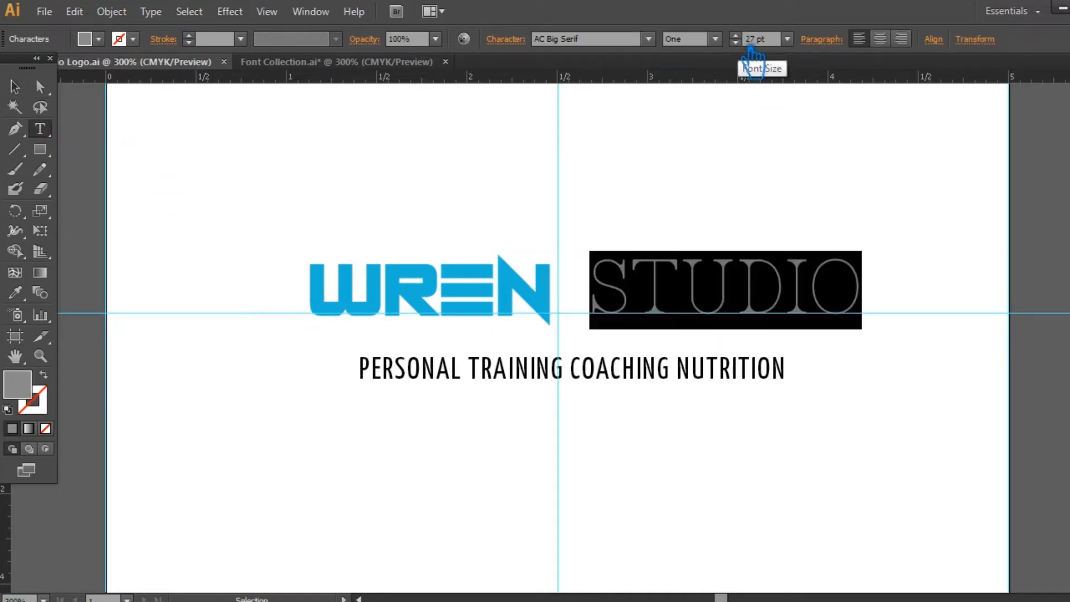
key("Escape")
left_click(702, 197)
key("ctrl+s")
- Tighten the tracking of the word STUDIO to -75 and save the logo document
left_click(40, 129)
left_click_drag(874, 294, 620, 301)
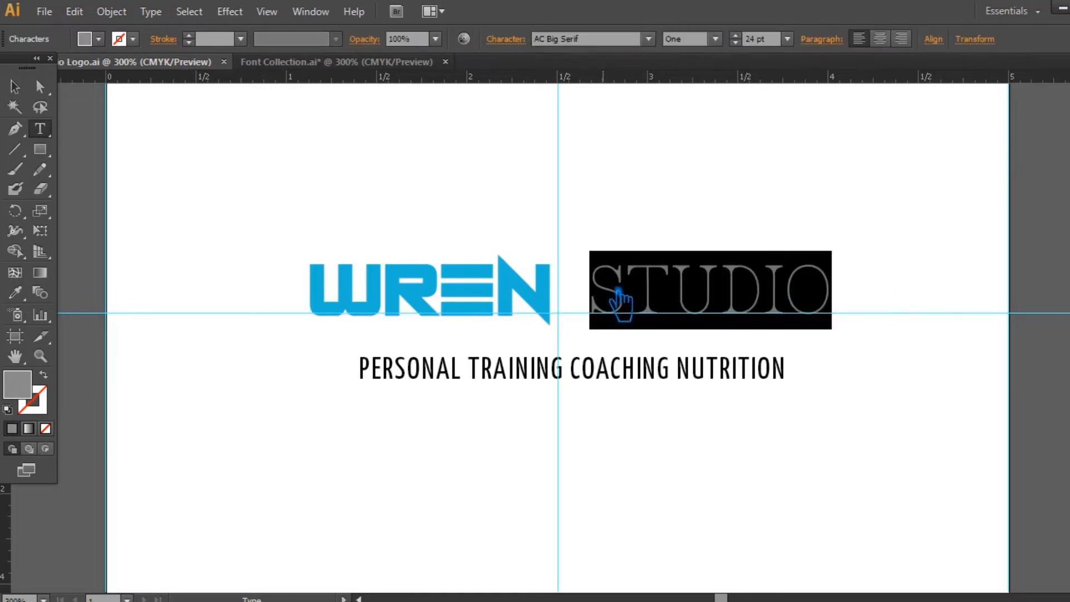
left_click(514, 40)
left_click(461, 141)
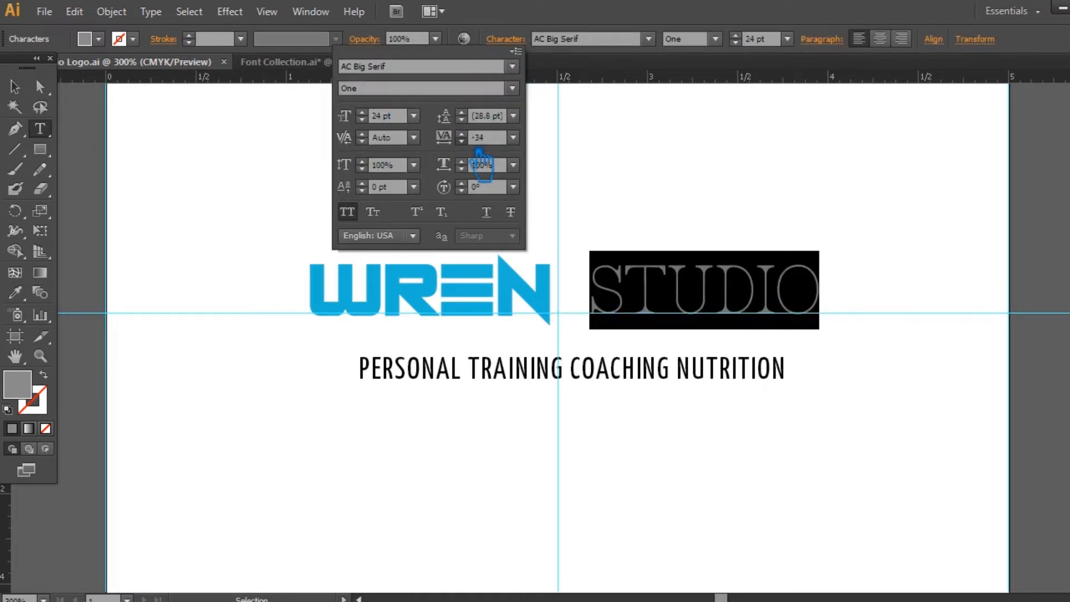
left_click_drag(478, 151, 478, 151)
left_click(605, 7)
left_click(17, 88)
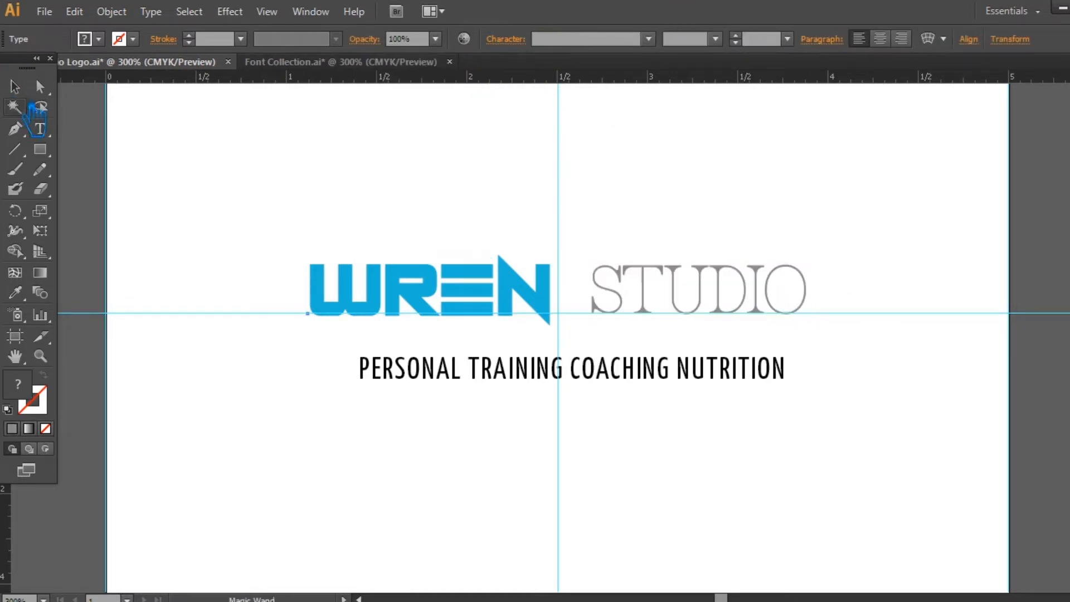
left_click(301, 195)
key("ctrl+s")
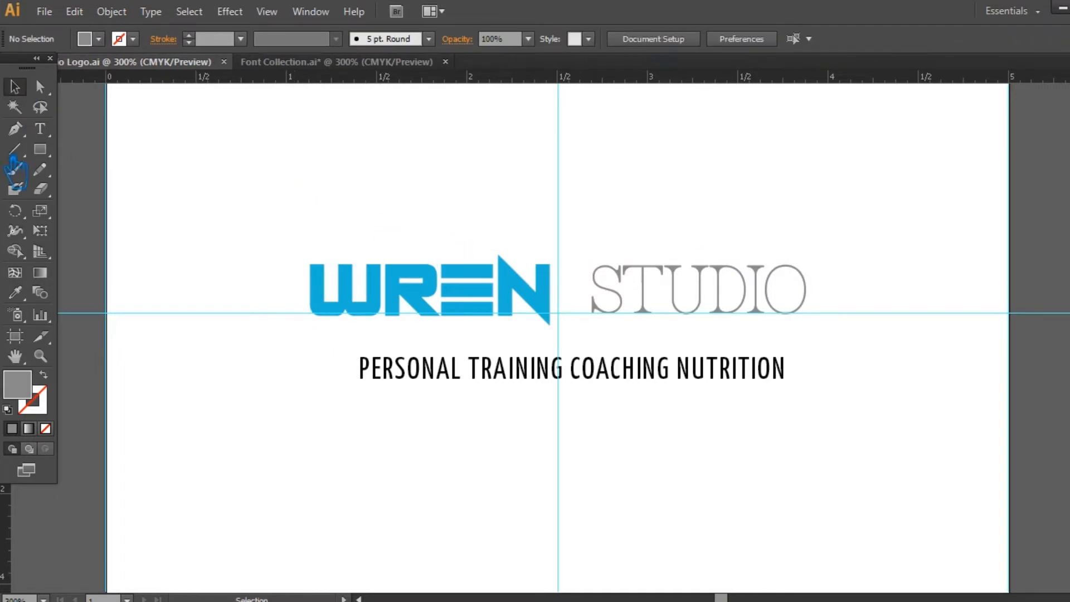
- Tighten the tracking of the space between WREN and STUDIO to bring the two words closer together
left_click(40, 129)
left_click(595, 300)
key("BackSpace")
left_click_drag(598, 302, 572, 305)
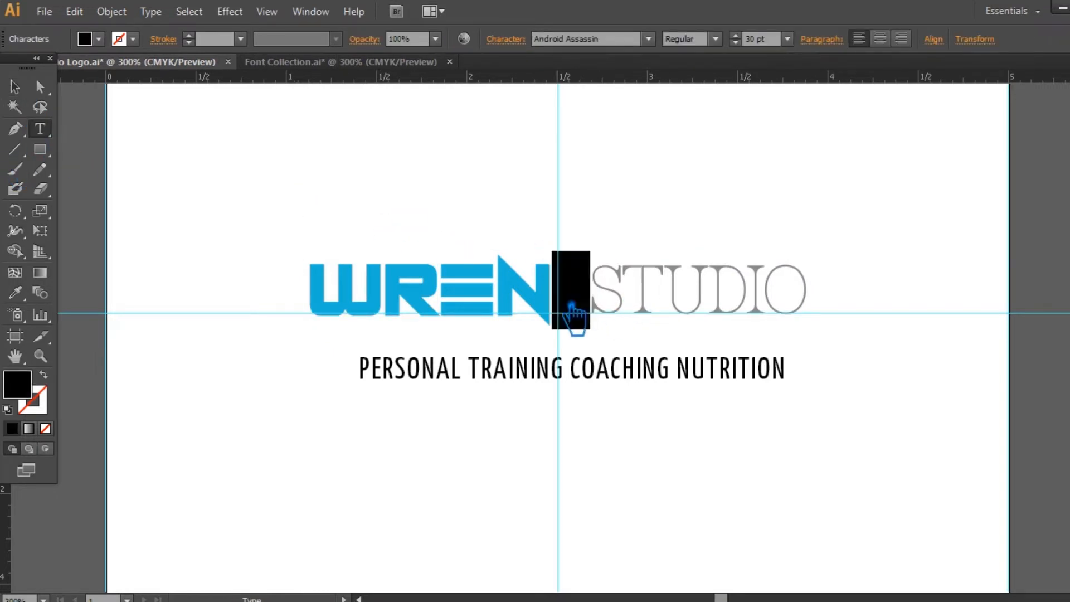
left_click(505, 42)
scroll(475, 143, "down", 20)
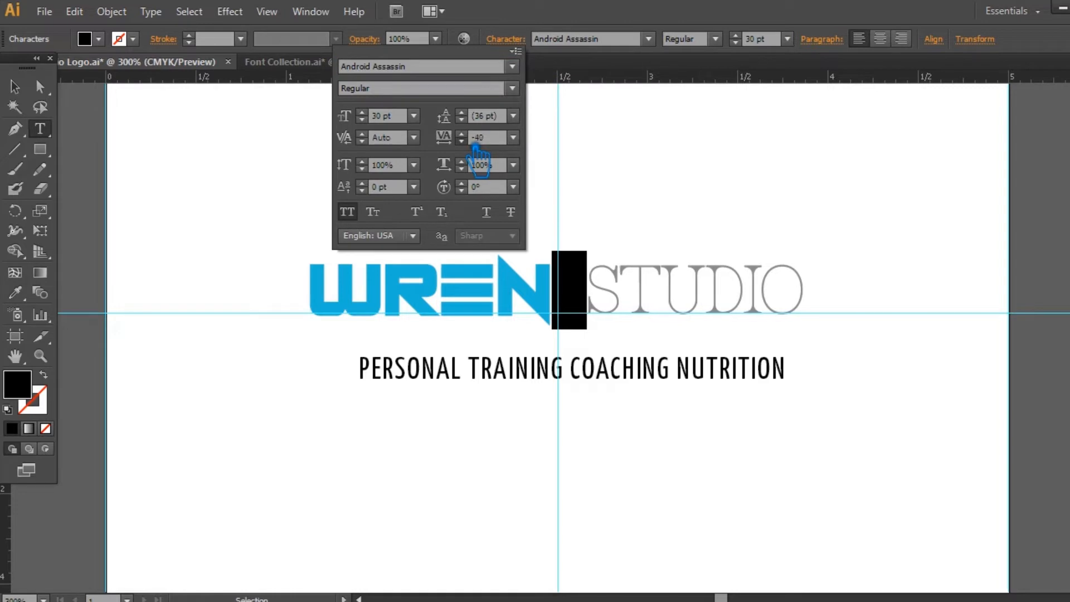
scroll(476, 145, "down", 20)
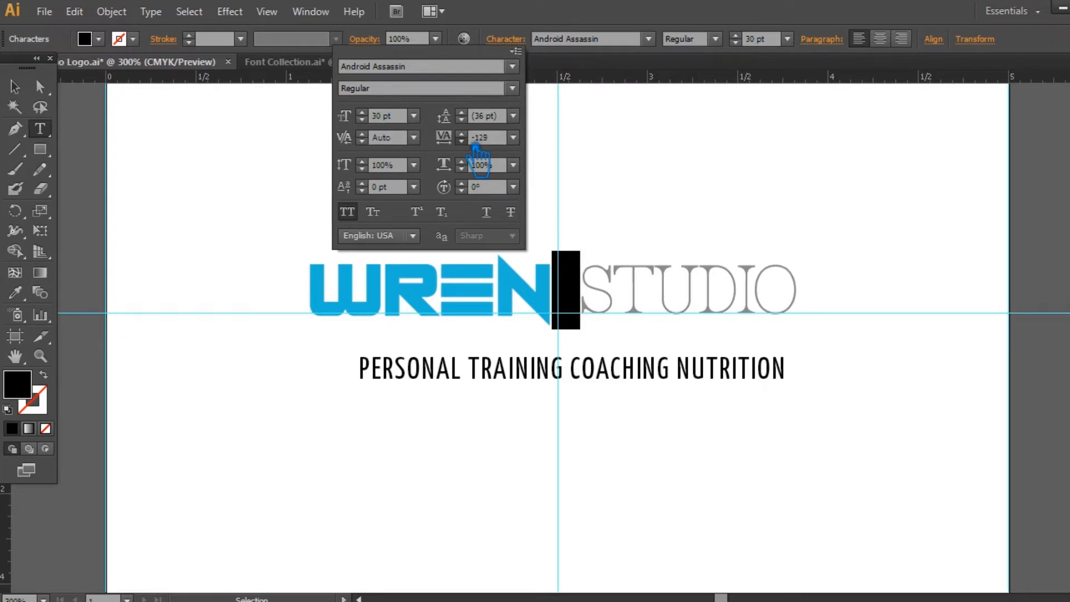
scroll(475, 145, "down", 10)
left_click(13, 86)
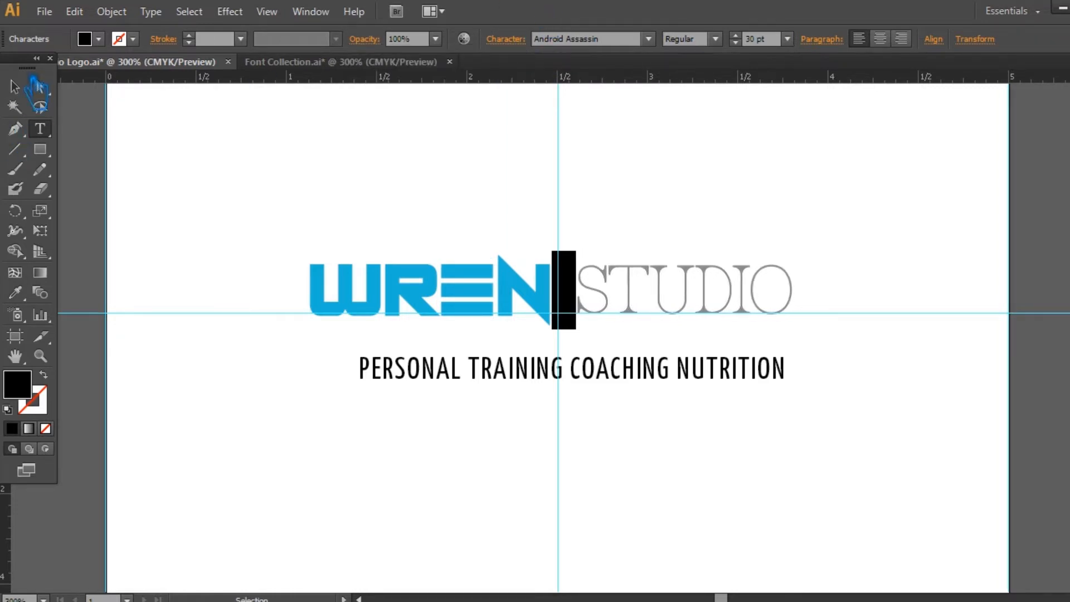
left_click(203, 174)
- Tighten the letter tracking of the word STUDIO a little further
double_click(599, 301)
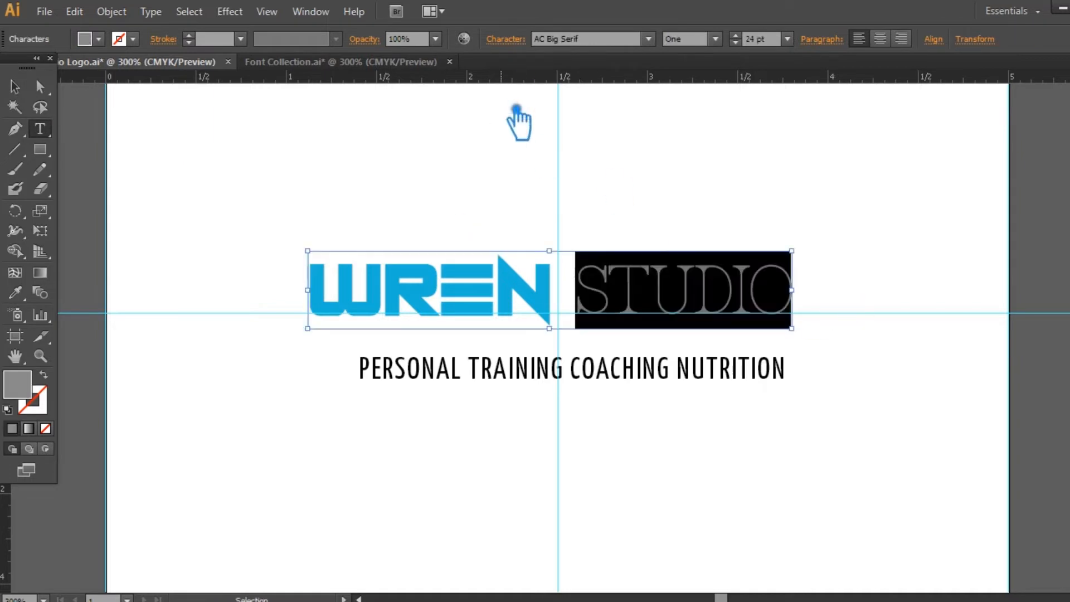
left_click(522, 41)
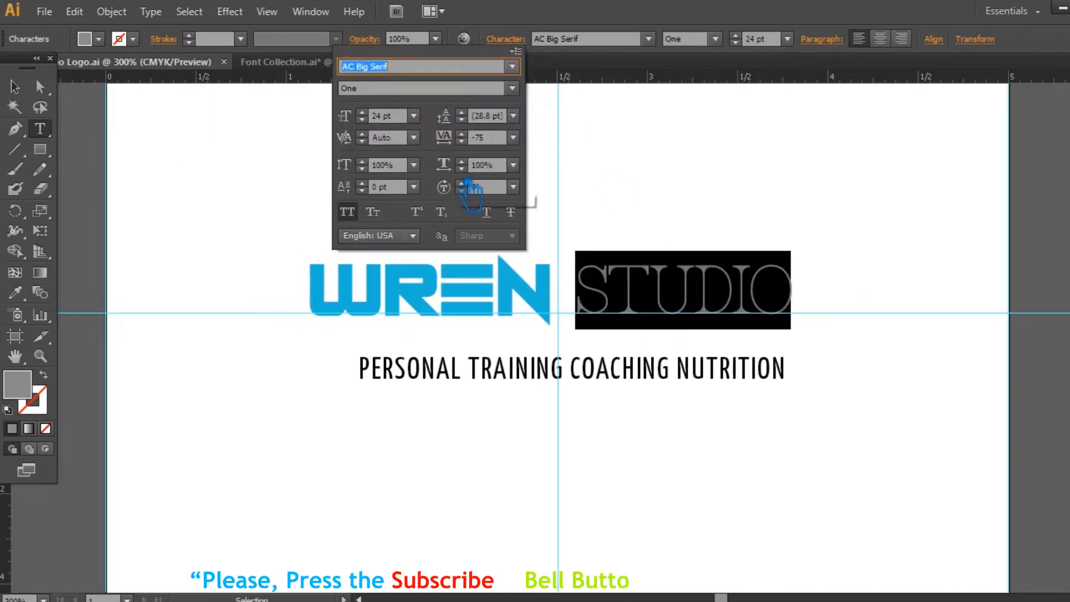
scroll(477, 146, "down", 10)
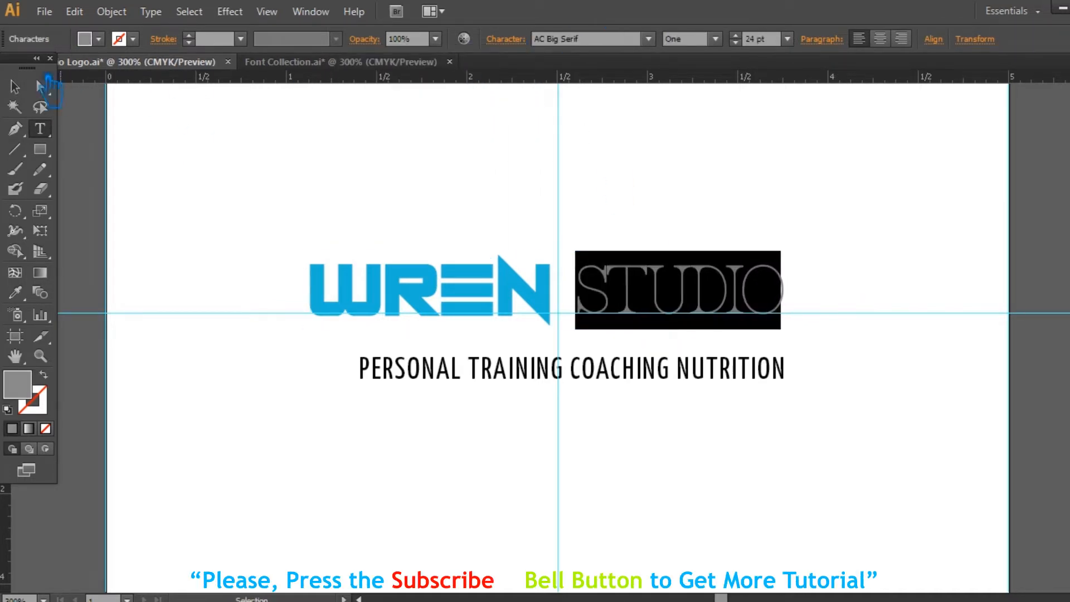
left_click(15, 86)
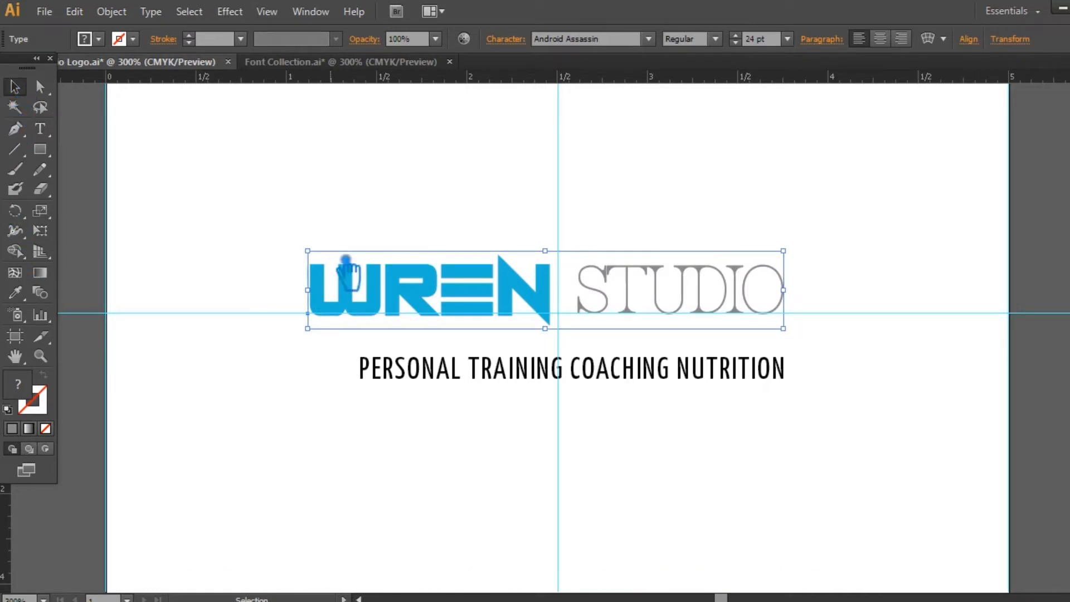
left_click(266, 296)
- Move the tagline directly beneath the title, aligned with the left edge of WREN, and widen its letter tracking
left_click_drag(528, 383, 481, 356)
left_click(512, 42)
scroll(477, 137, "up", 12)
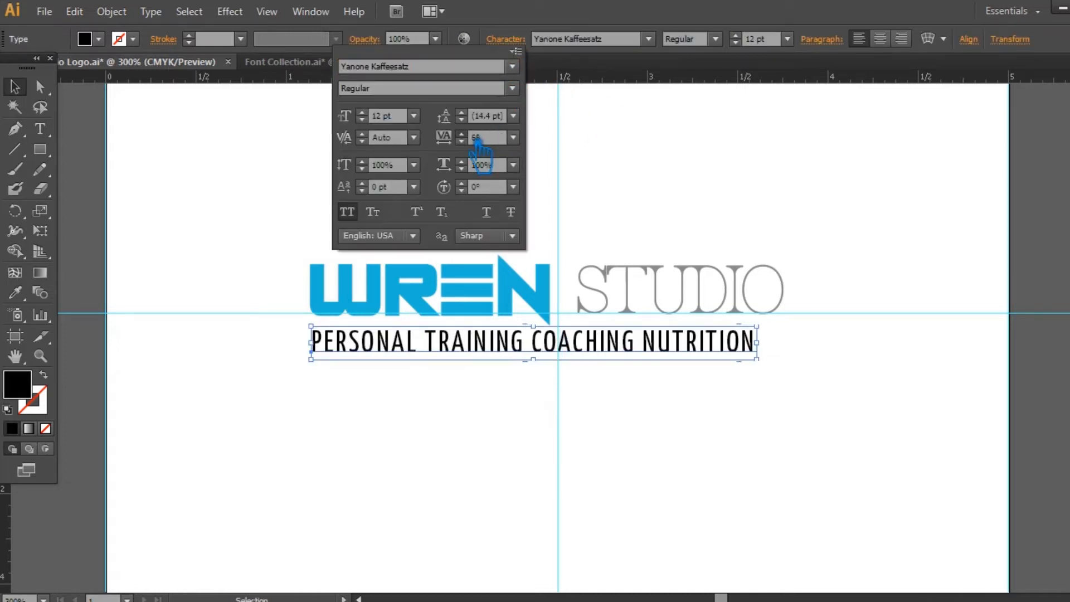
left_click(160, 179)
- Add a vertical guide at the left edge of the W in WREN and shift the tagline slightly toward it
key("ctrl+plus")
key("ctrl+plus")
left_click_drag(410, 275, 645, 306)
left_click(160, 269)
left_click_drag(11, 516, 315, 321)
left_click_drag(444, 398, 438, 397)
left_click(531, 479)
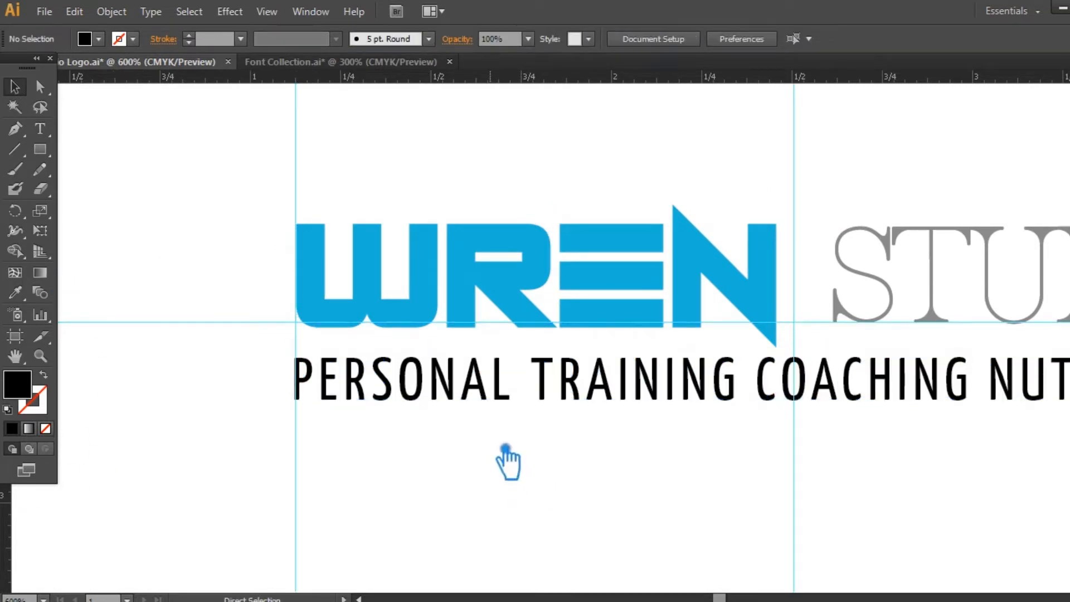
- Fine-align the P of the tagline's PERSONAL with the vertical guide at the left edge of WREN
key("ctrl+plus")
key("ctrl+plus")
left_click_drag(92, 498, 669, 458)
left_click(654, 382)
left_click_drag(655, 382, 606, 388)
key("ctrl+plus")
key("ctrl+plus")
key("ctrl+plus")
key("ctrl+plus")
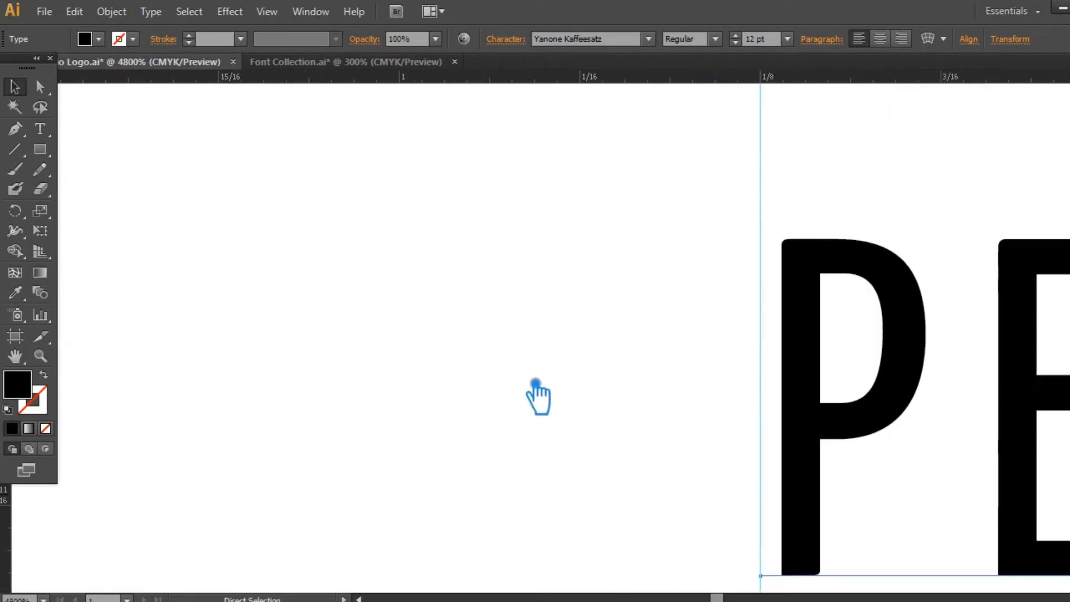
left_click_drag(829, 363, 810, 362)
left_click(407, 411)
- Save the logo document and add a vertical guide at the end of the tagline's word NUTRITION
key("ctrl+minus")
key("ctrl+minus")
key("ctrl+minus")
key("ctrl+minus")
key("ctrl+minus")
key("ctrl+minus")
key("ctrl+minus")
key("ctrl+minus")
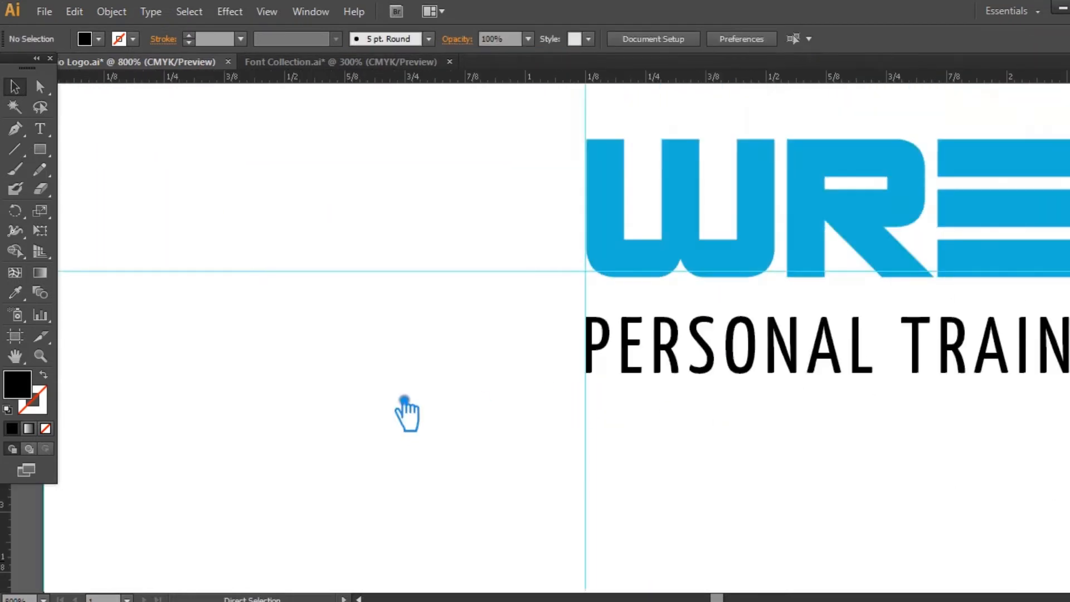
key("ctrl+plus")
key("ctrl+plus")
key("ctrl+plus")
left_click_drag(551, 406, 87, 405)
left_click_drag(821, 303, 167, 301)
key("ctrl+s")
left_click_drag(23, 527, 741, 226)
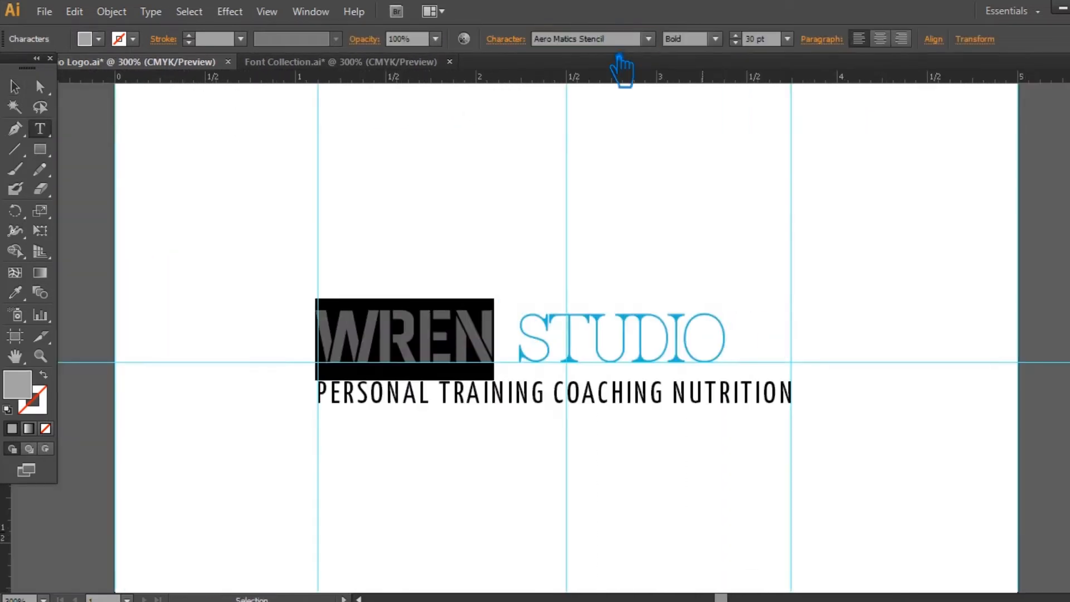
- Finish editing the word WREN, deselect the title, and save the logo document
left_click(14, 87)
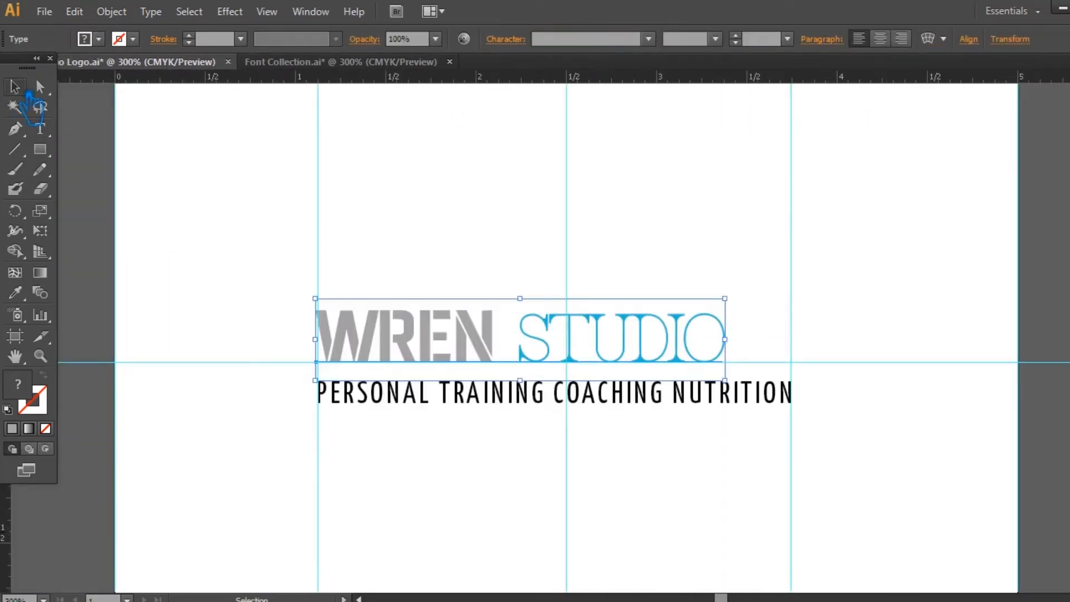
left_click(500, 169)
key("ctrl+s")
- Set the font size of the word STUDIO to 25 pt
left_click(40, 129)
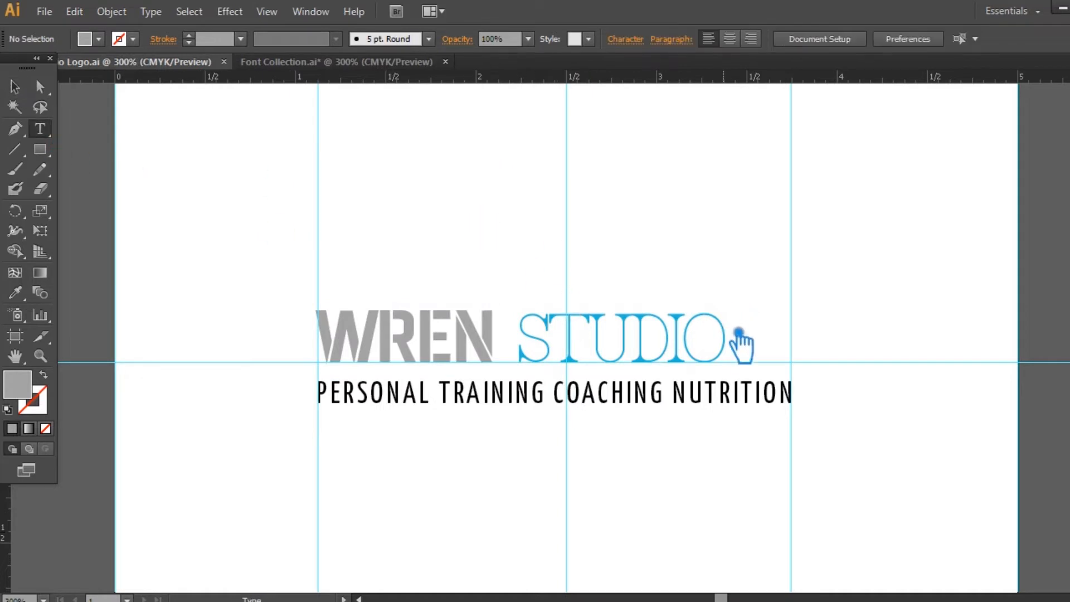
left_click(743, 339)
key("ctrl+z")
left_click(742, 346)
left_click_drag(742, 347, 532, 347)
scroll(750, 42, "up", 2)
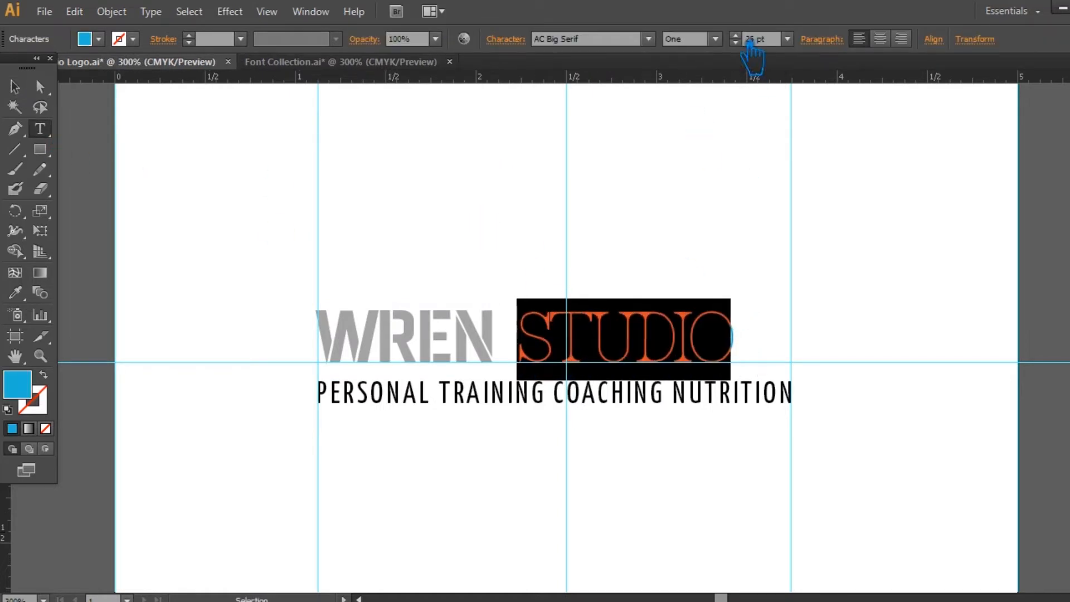
key("Escape")
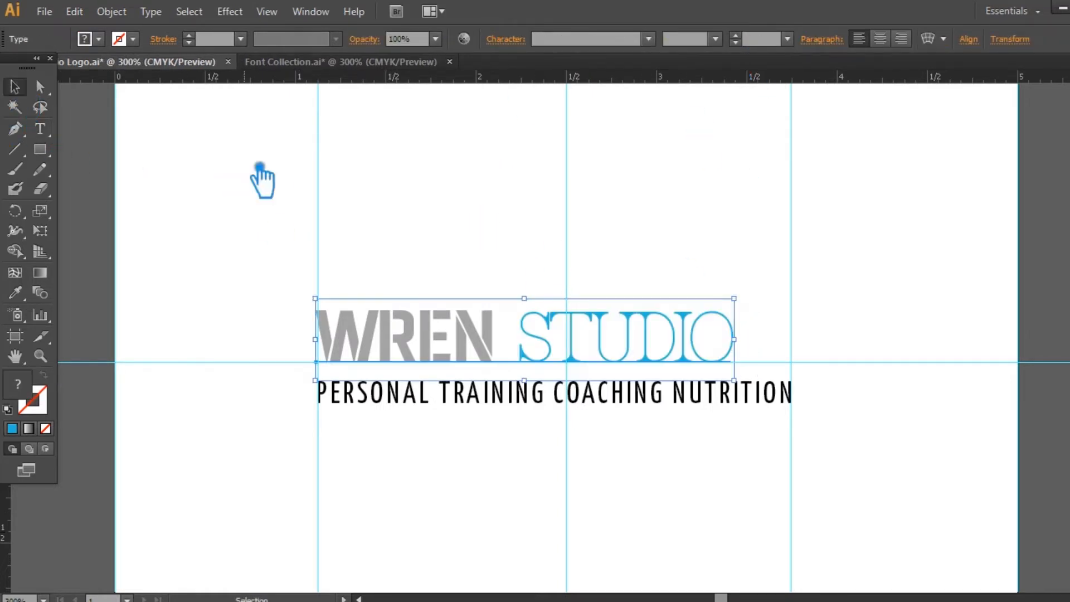
left_click(260, 166)
- Loosen the letter tracking of the word STUDIO slightly
left_click_drag(518, 337, 732, 335)
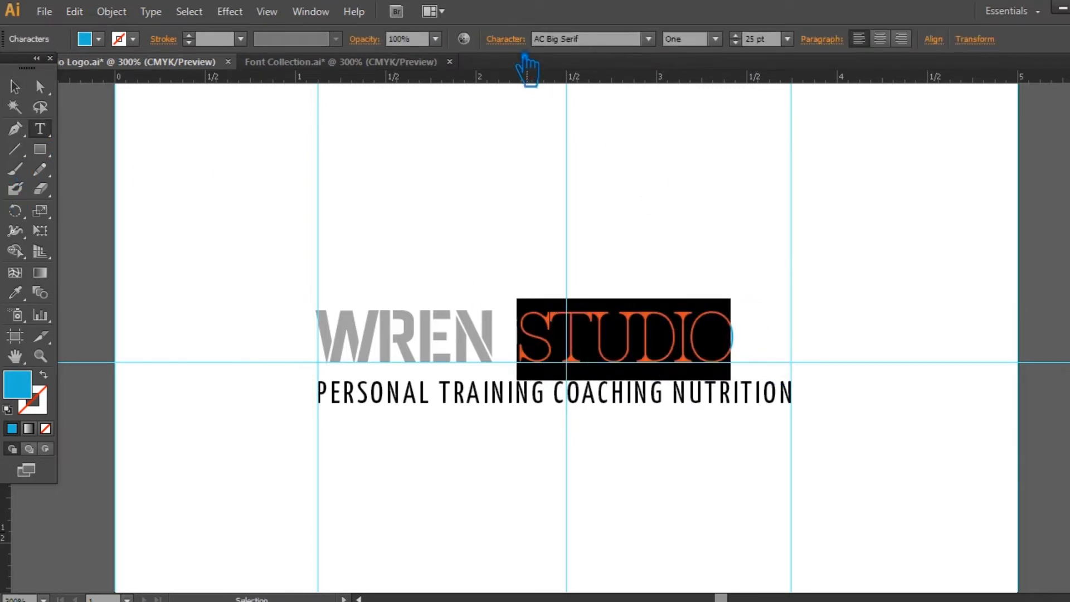
left_click(522, 40)
scroll(478, 139, "up", 10)
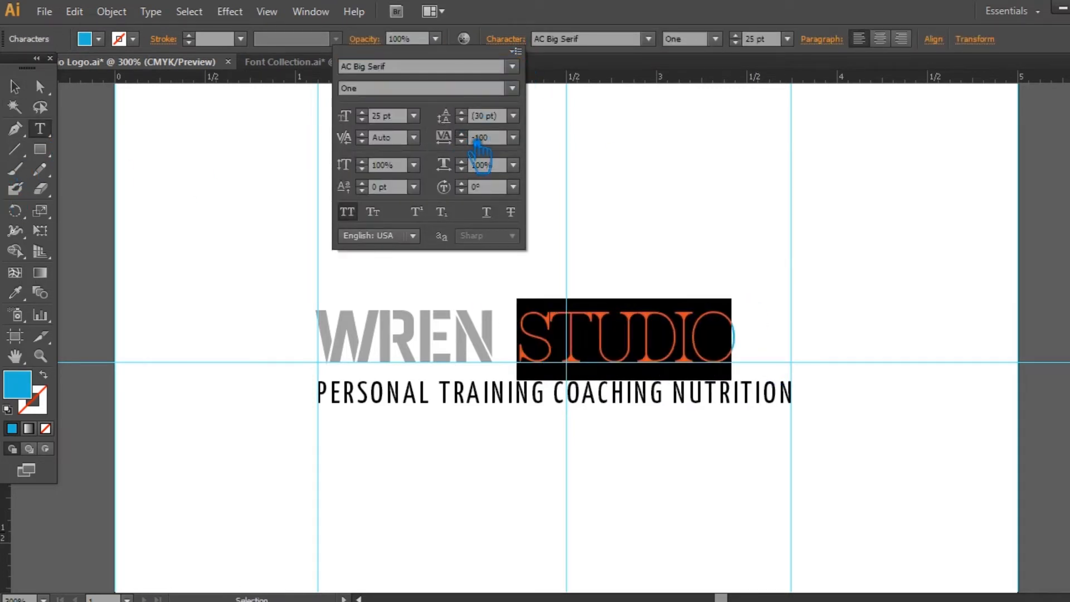
key("Escape")
left_click(886, 331)
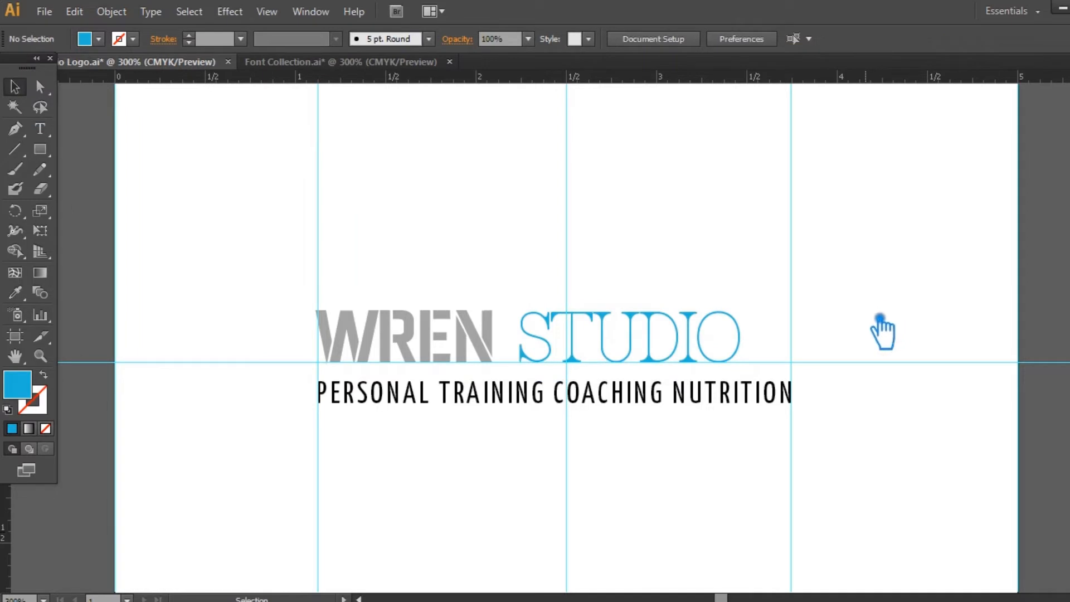
- Set the font size of the word STUDIO to 26 pt
left_click(40, 128)
left_click_drag(744, 334, 518, 348)
scroll(754, 43, "down", 1)
left_click(17, 88)
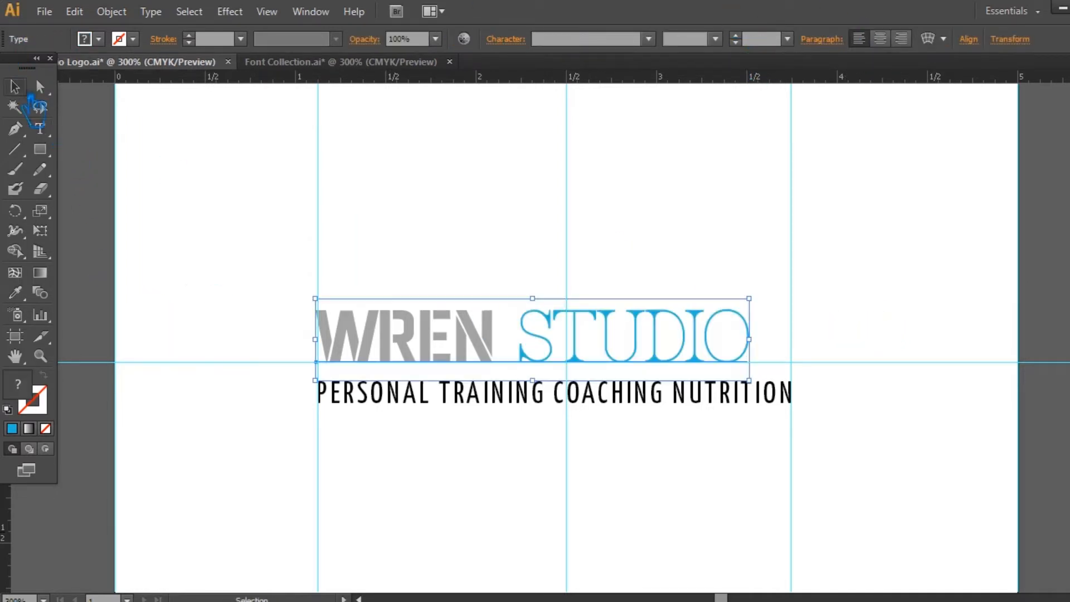
- Change the fill of the word WREN to a darker blue
left_click(41, 130)
left_click_drag(503, 346, 313, 346)
double_click(19, 386)
left_click_drag(872, 197, 881, 217)
key("Return")
- Fill the word STUDIO with light gray and save the logo document
left_click_drag(519, 346, 750, 343)
double_click(25, 390)
left_click_drag(686, 254, 672, 233)
key("Return")
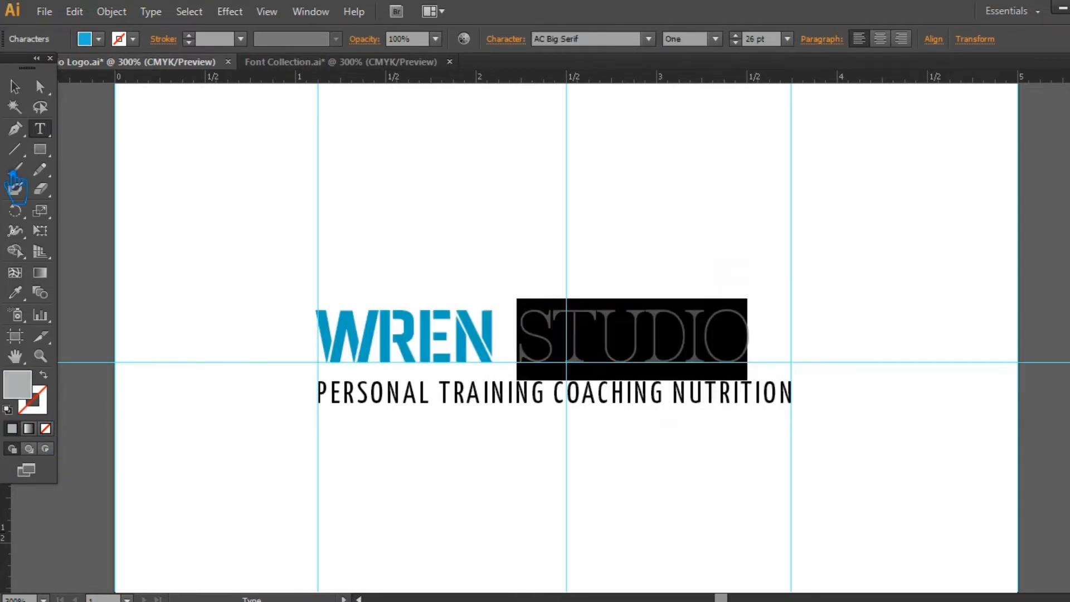
left_click(17, 89)
left_click(234, 183)
key("ctrl+s")
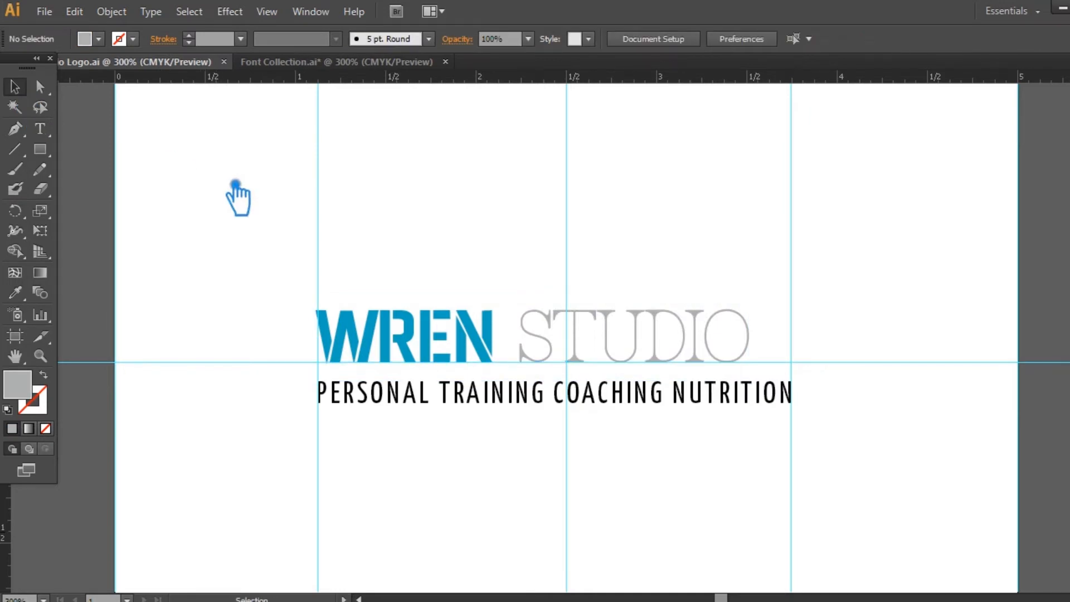
- Widen the letter tracking of the word WREN and save the logo document
left_click_drag(795, 393, 223, 409)
left_click(523, 45)
double_click(413, 338)
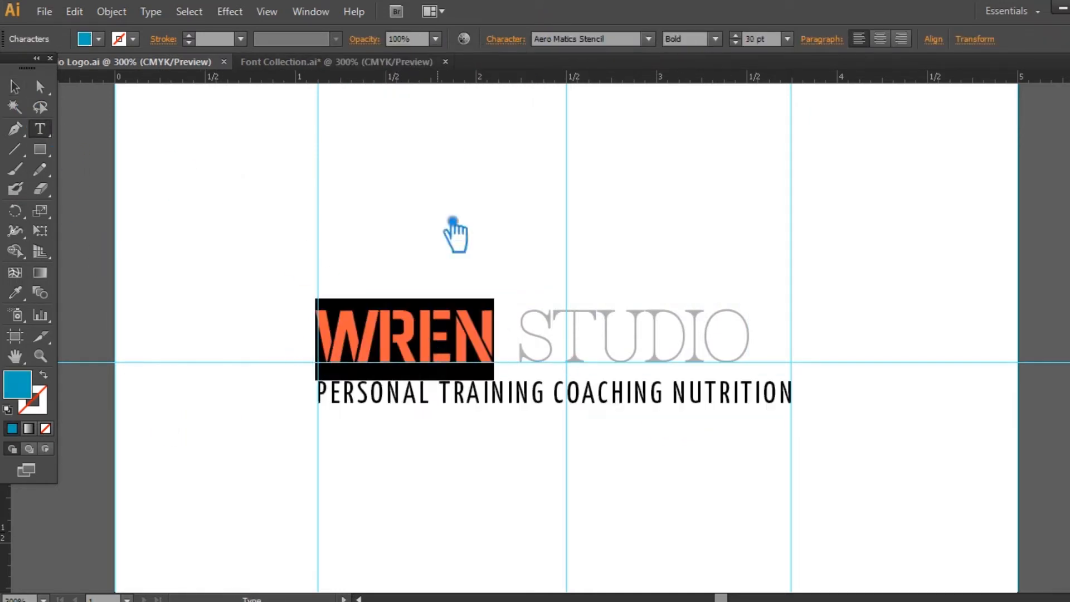
left_click(516, 41)
left_click(462, 134)
left_click(200, 29)
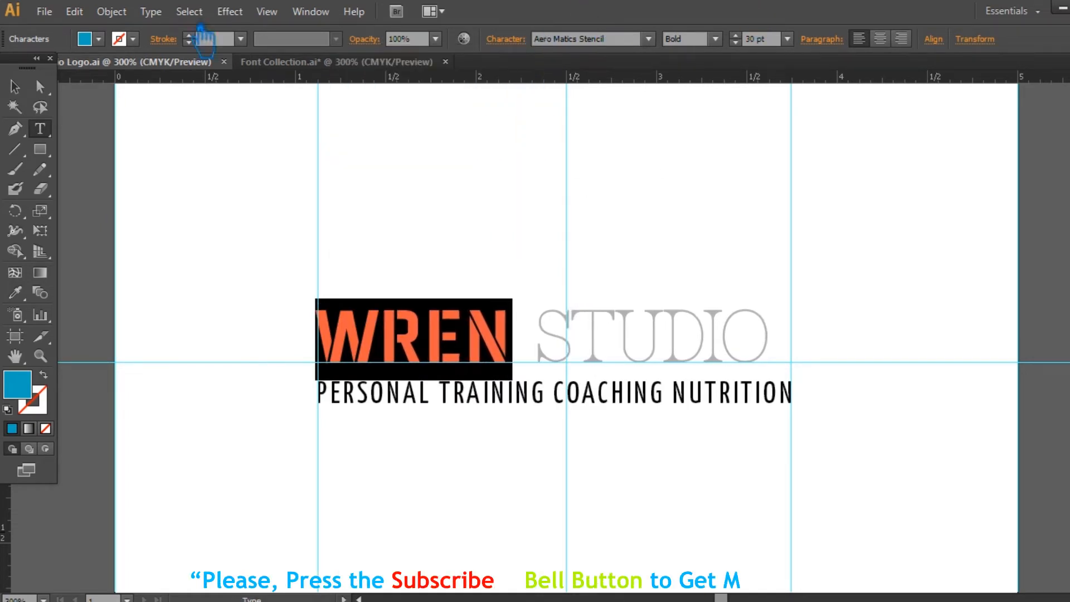
left_click(15, 87)
left_click(666, 212)
key("ctrl+s")
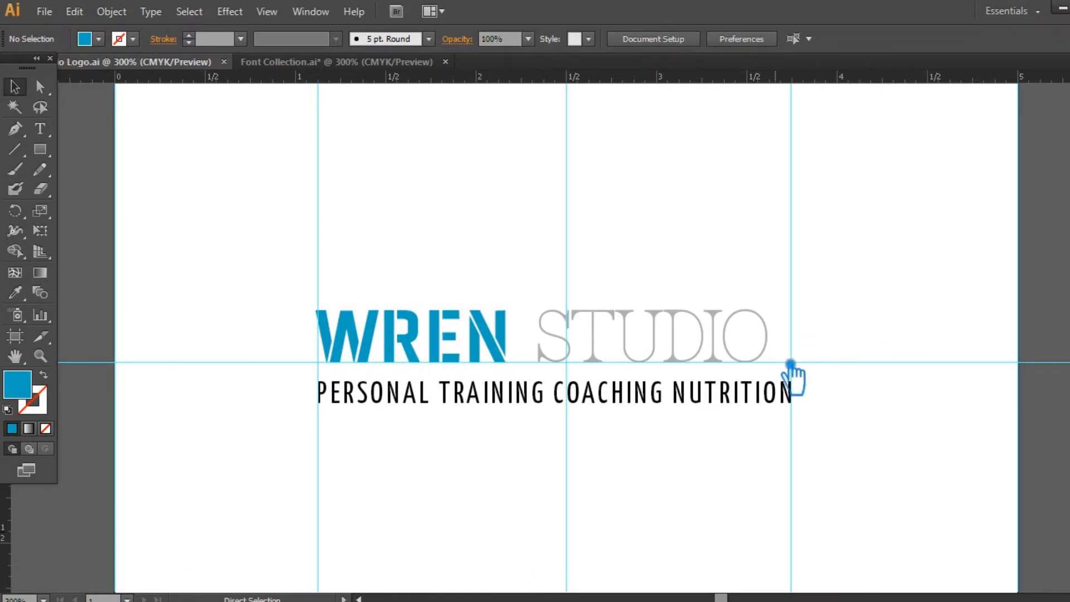
- Try to scale the WREN STUDIO title up to the width of the tagline
left_click_drag(246, 353, 819, 291)
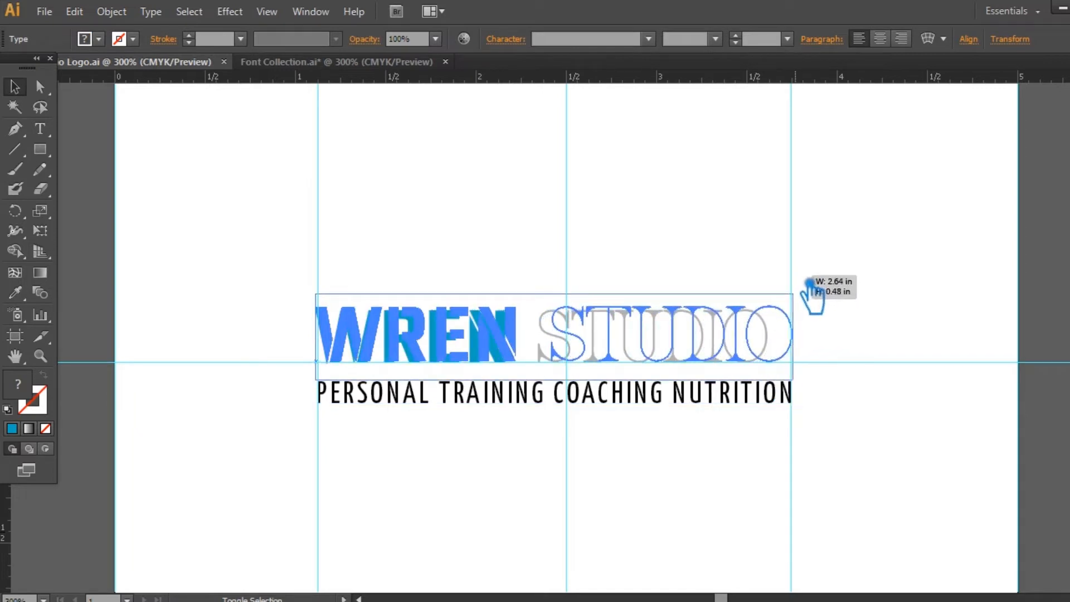
key("ctrl+plus")
key("ctrl+plus")
key("ctrl+plus")
left_click_drag(896, 370, 541, 330)
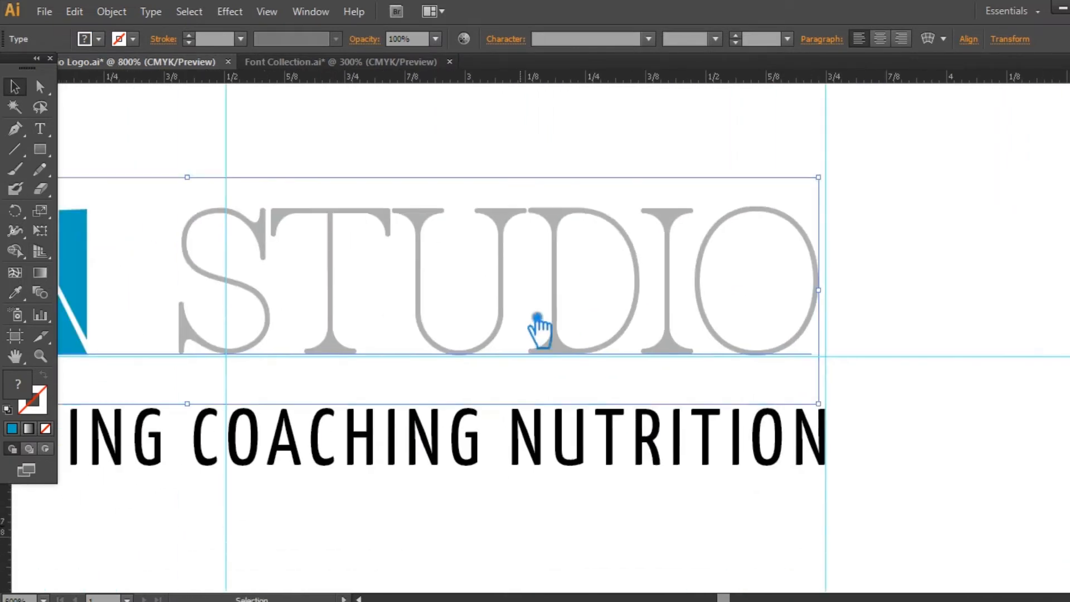
left_click(815, 459)
left_click(771, 365)
left_click(764, 305)
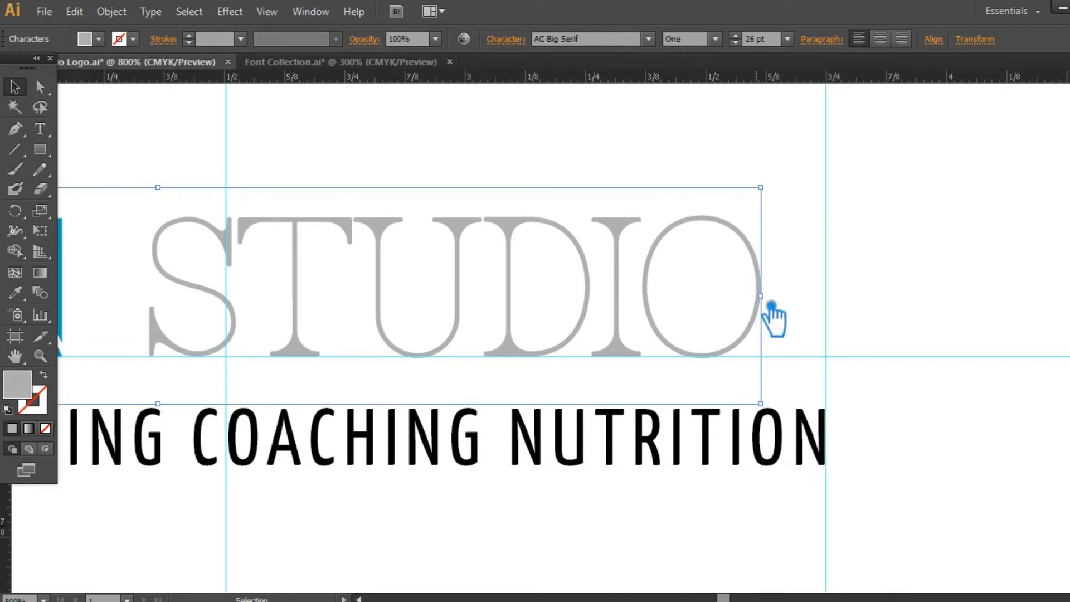
- Scale the WREN STUDIO title up until its final O meets the vertical guide at the tagline's end, and save the document
left_click_drag(767, 189, 846, 179)
left_click(915, 255)
key("ctrl+plus")
key("ctrl+plus")
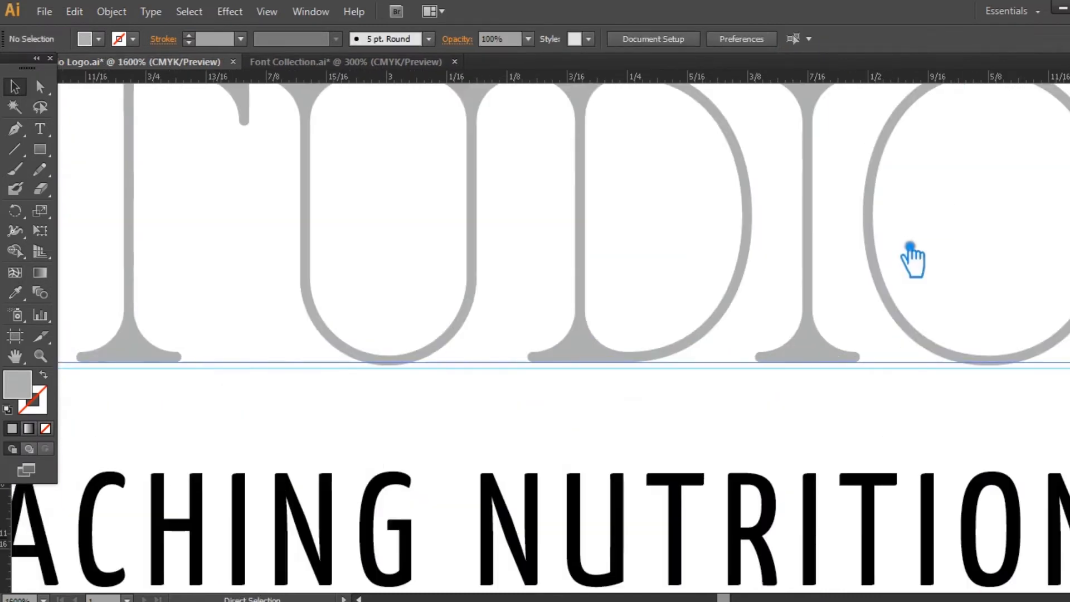
left_click(644, 232)
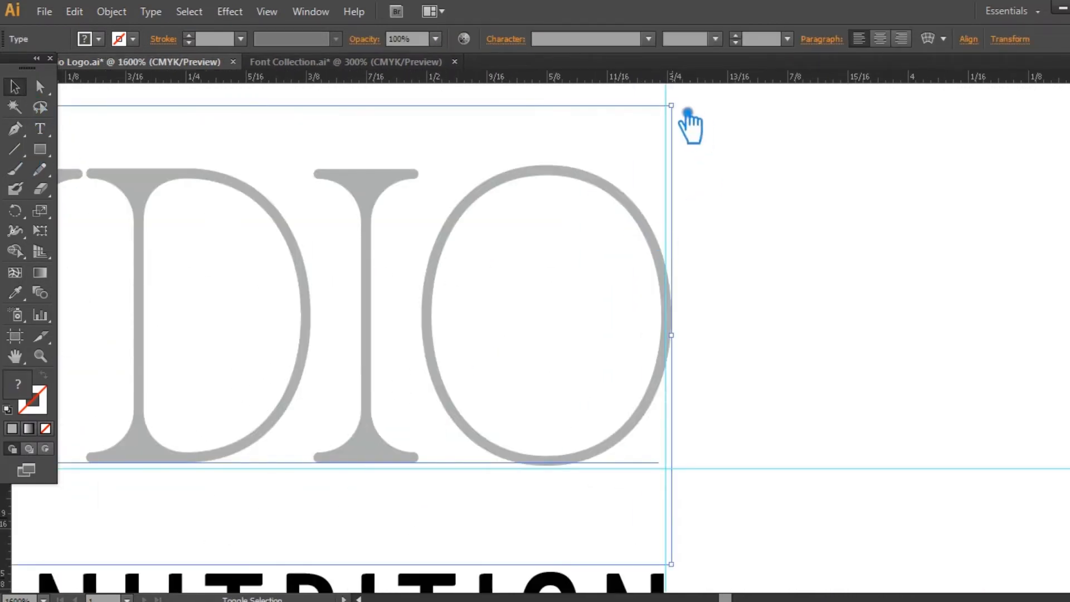
left_click_drag(687, 114, 684, 114)
left_click(779, 263)
key("ctrl+minus")
key("ctrl+minus")
key("ctrl+minus")
key("ctrl+minus")
key("ctrl+minus")
key("ctrl+s")
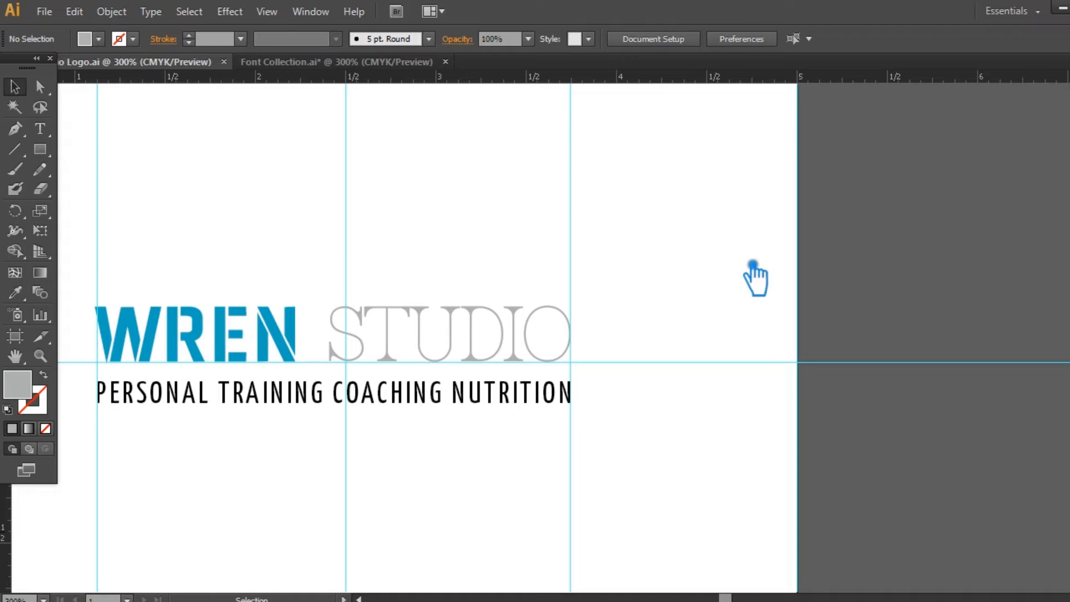
- Shift the title slightly so the W of WREN lines up with the guide at the tagline's start, and save the document
key("ctrl+plus")
key("ctrl+plus")
scroll(490, 297, "left", 5)
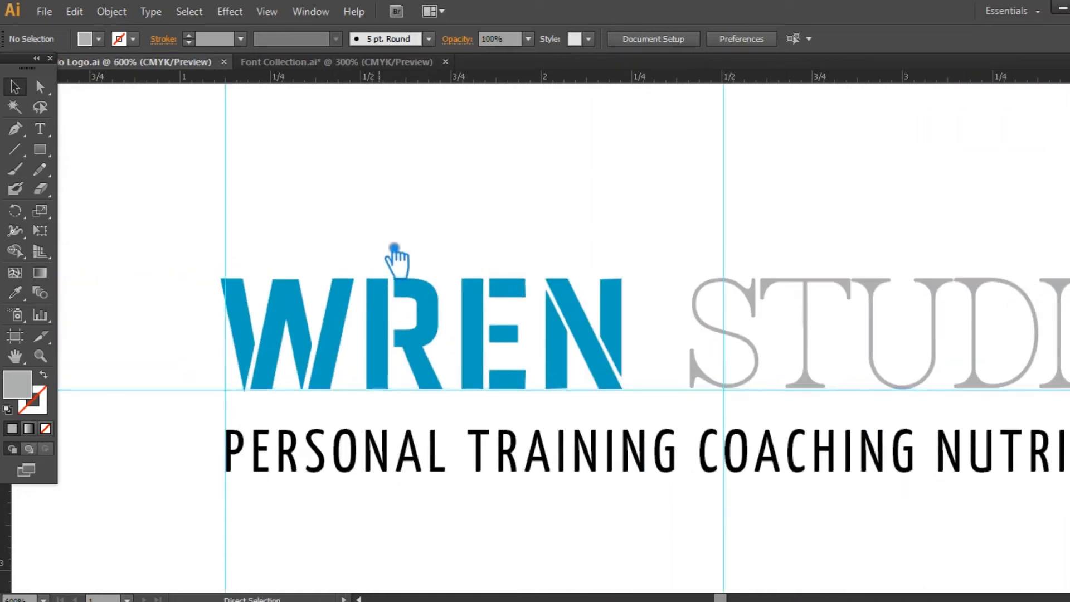
left_click(410, 305)
left_click(184, 256)
key("s")
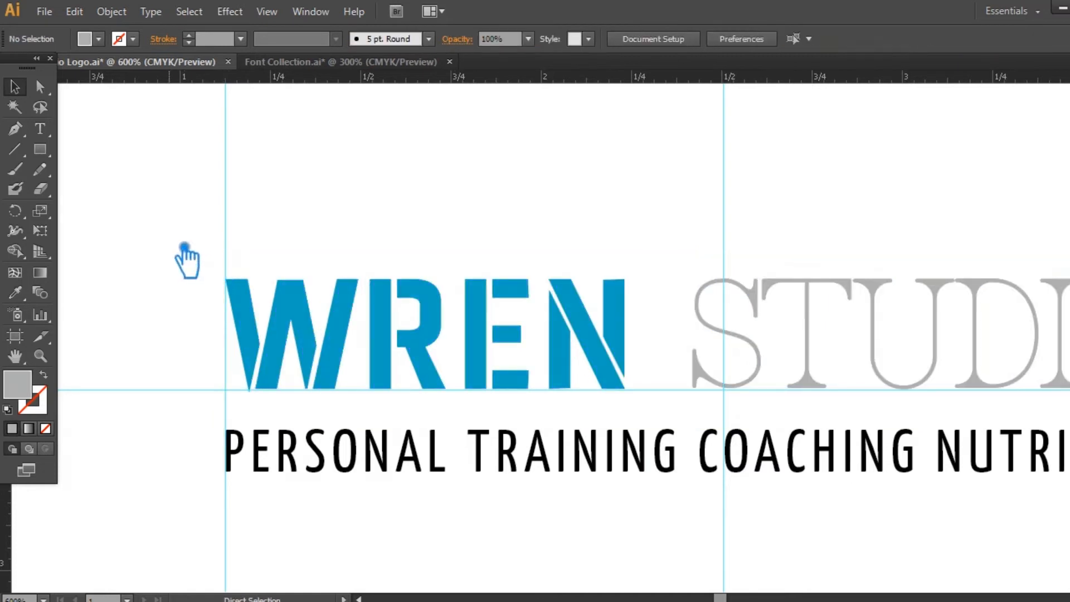
key("ctrl+minus")
key("ctrl+minus")
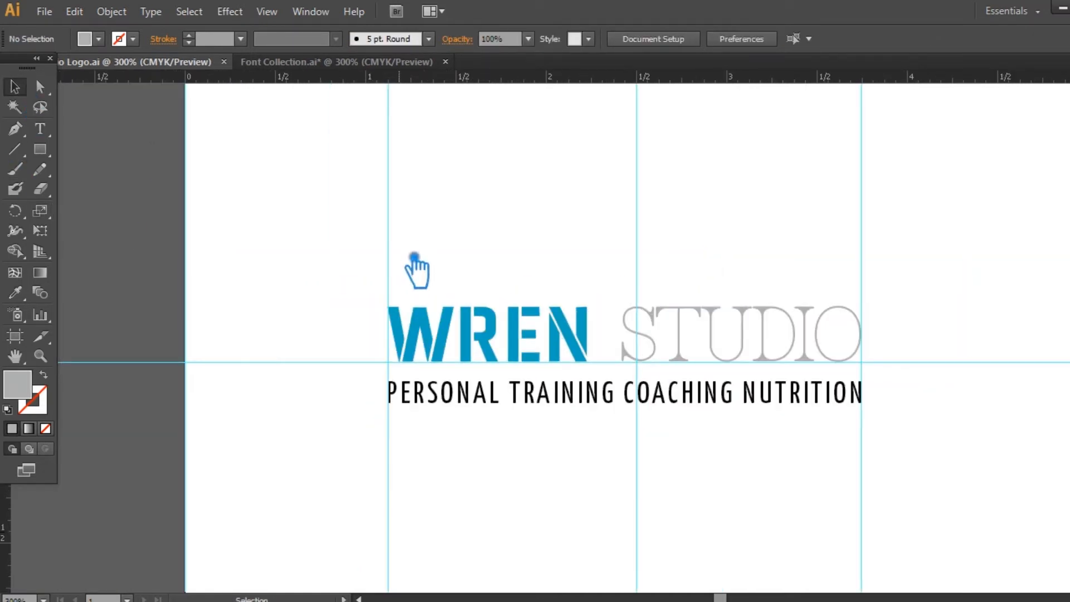
- Draw a flat dark gray ellipse over the word WREN and tilt it clockwise so it slopes down toward the N
key("l")
left_click_drag(407, 163, 477, 332)
left_click(16, 88)
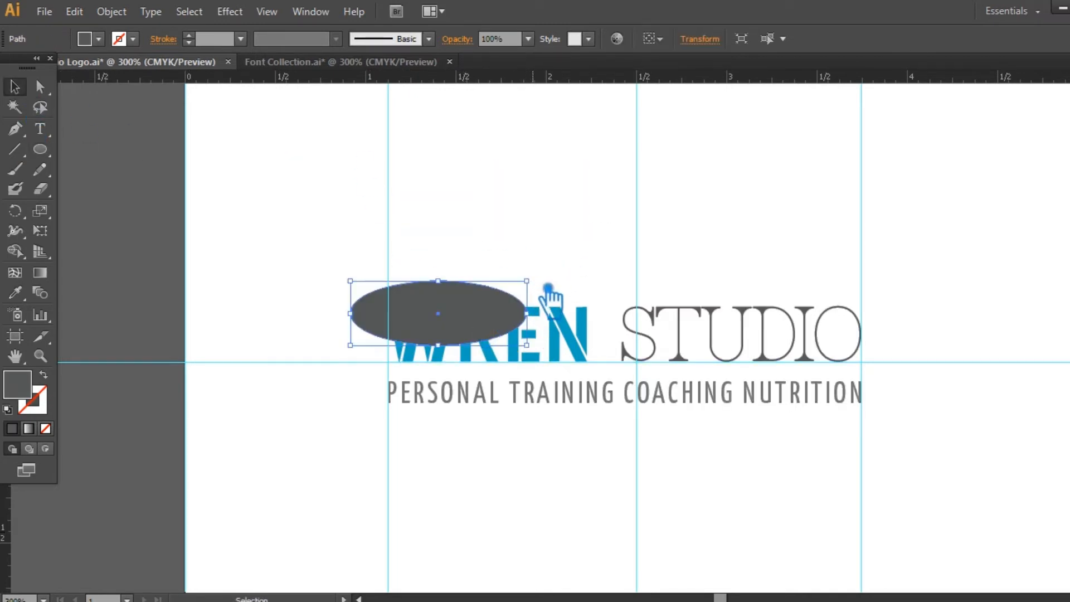
left_click_drag(534, 277, 529, 343)
left_click_drag(396, 276, 371, 258)
left_click_drag(476, 324, 524, 329)
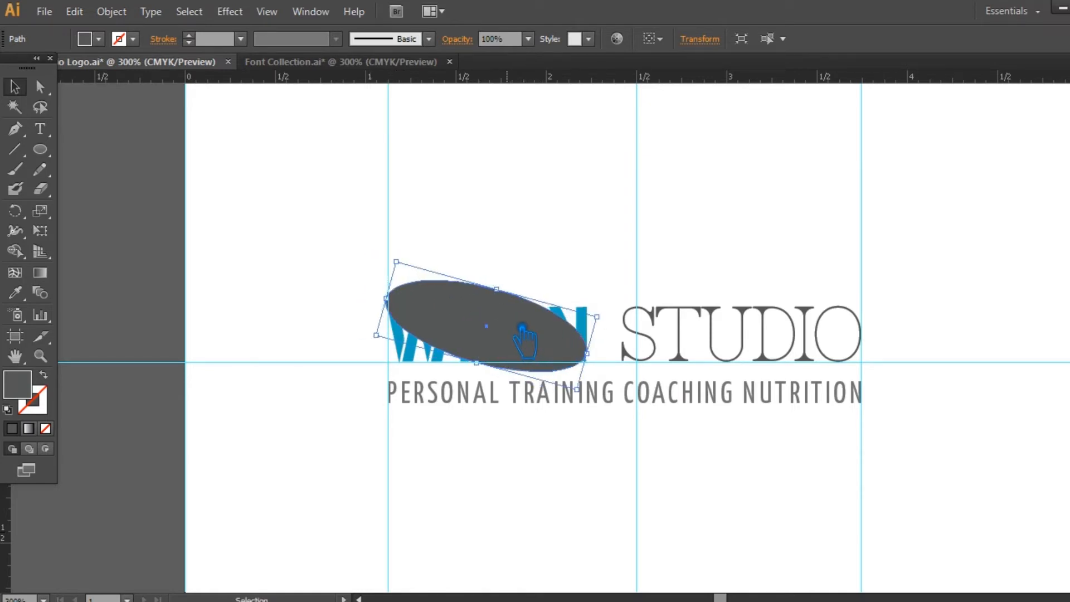
- Enlarge the dark ellipse slightly and refine its tilt so it spans the whole word WREN, and save the document
left_click_drag(412, 272, 402, 263)
left_click_drag(502, 293, 533, 292)
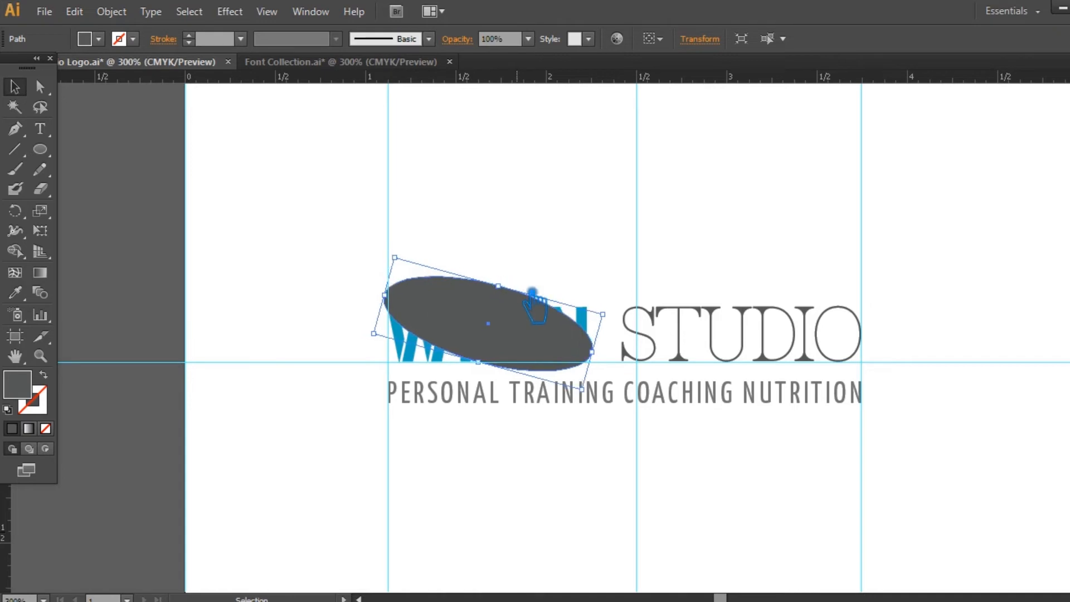
left_click_drag(410, 268, 421, 247)
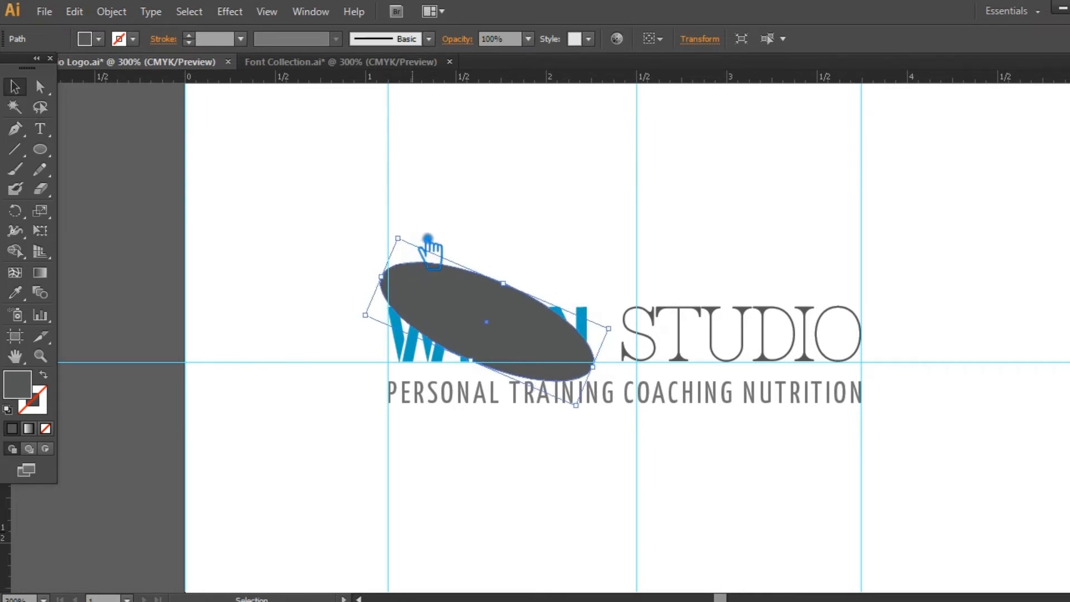
left_click_drag(631, 335, 630, 323)
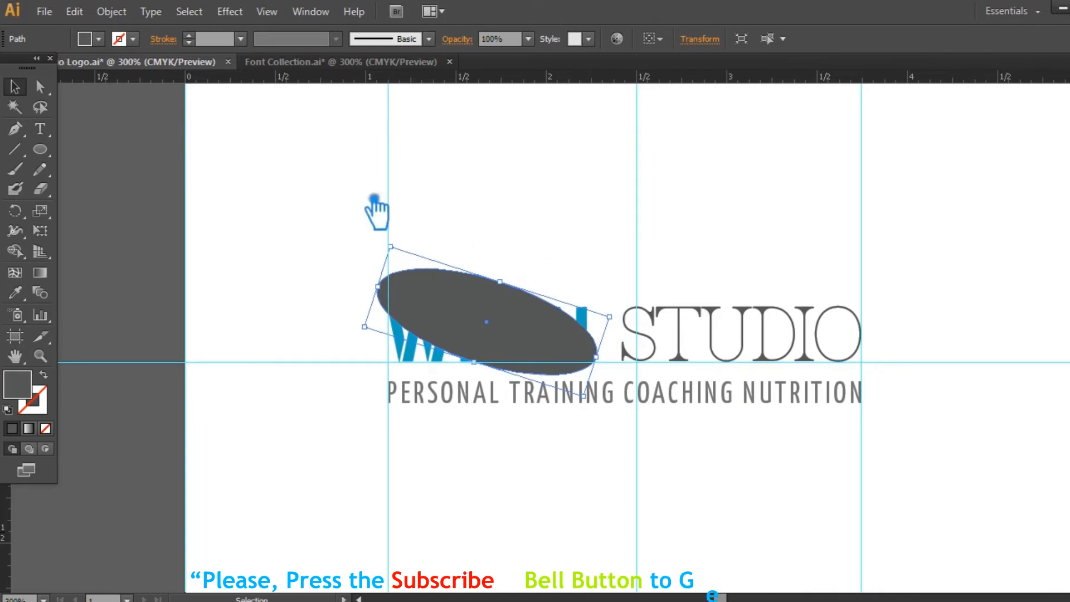
left_click(336, 194)
key("ctrl+s")
key("s")
- Paste a copy of the tilted ellipse in front of the original and fill the copy with a lighter gray
left_click(15, 87)
left_click(466, 330)
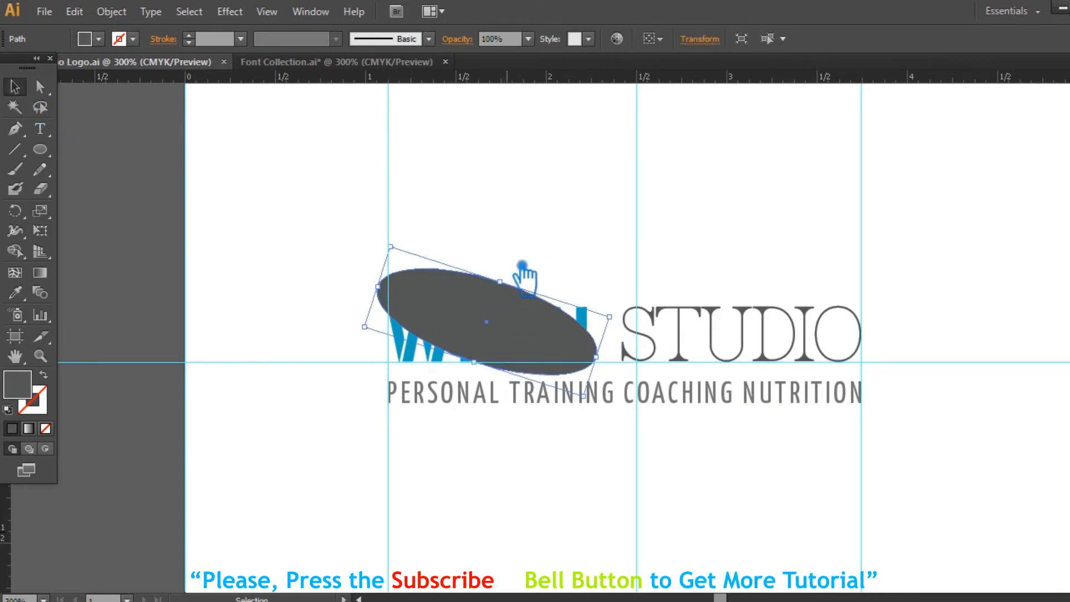
left_click(537, 220)
left_click(501, 328)
key("ctrl+c")
key("ctrl+f")
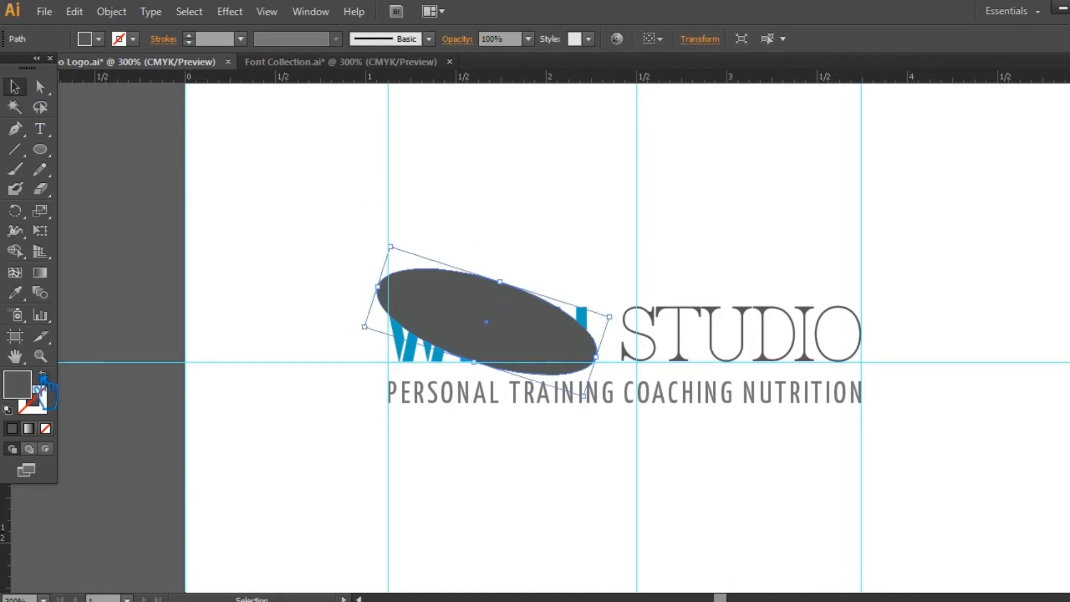
double_click(24, 388)
left_click_drag(706, 296, 682, 251)
left_click(1056, 170)
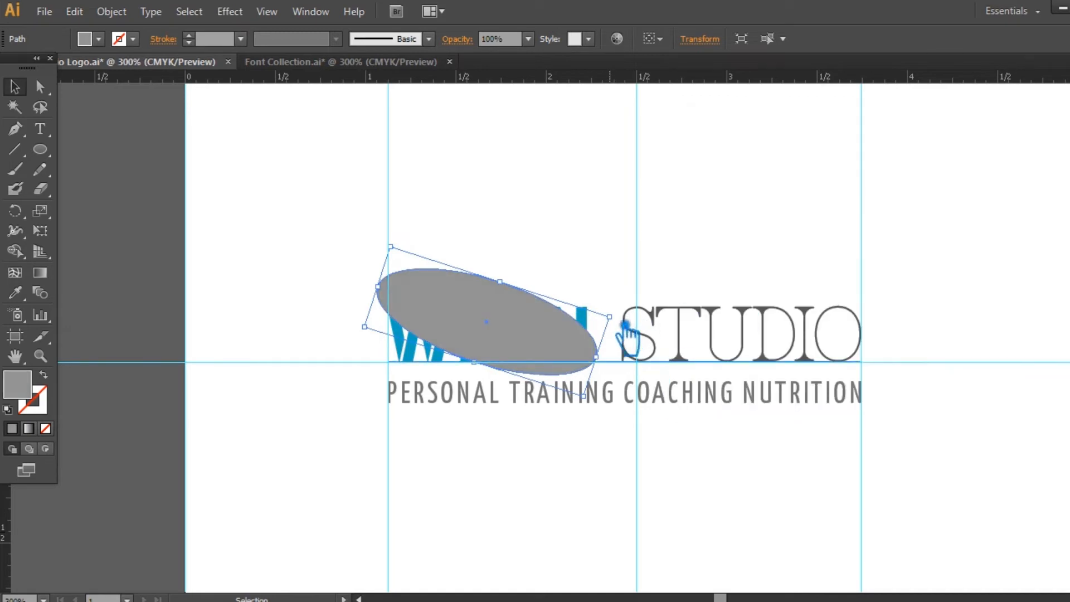
- Shrink the lighter ellipse toward the lower end of the dark one and group the two ellipses
left_click_drag(367, 328, 392, 334)
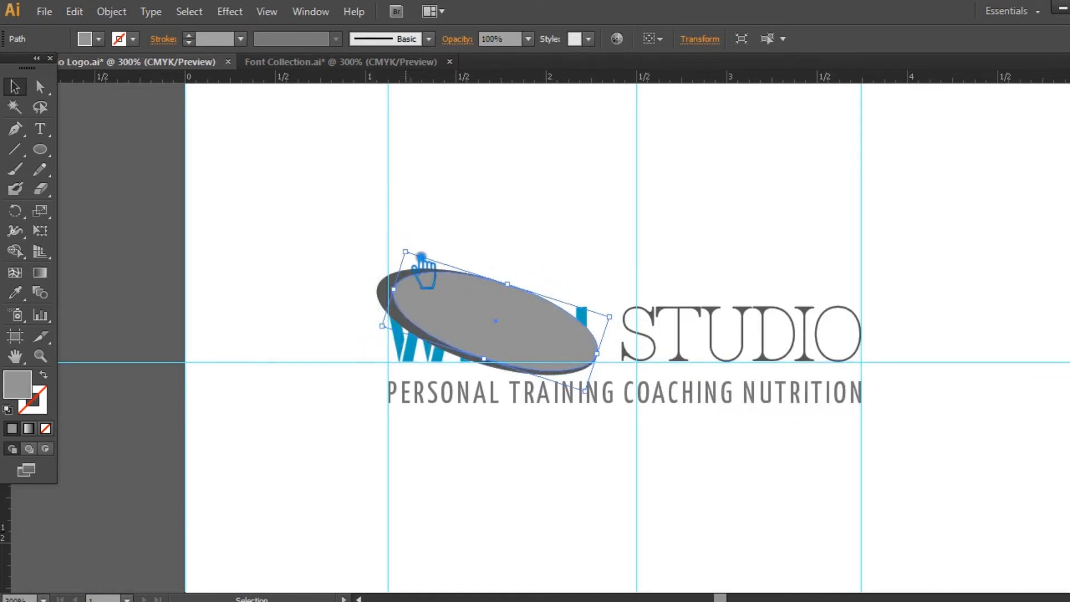
left_click_drag(421, 256, 427, 278)
left_click(342, 266)
left_click_drag(343, 265, 425, 286)
key("ctrl+shift+a")
left_click(425, 286)
left_click(409, 289, "shift")
key("ctrl+g")
key("ctrl+shift+a")
- Rotate the grouped ellipses to a steeper tilt and nudge them into position over the word WREN
mouse_move(616, 254)
left_mouse_down()
mouse_move(621, 286)
mouse_move(618, 256)
left_mouse_up()
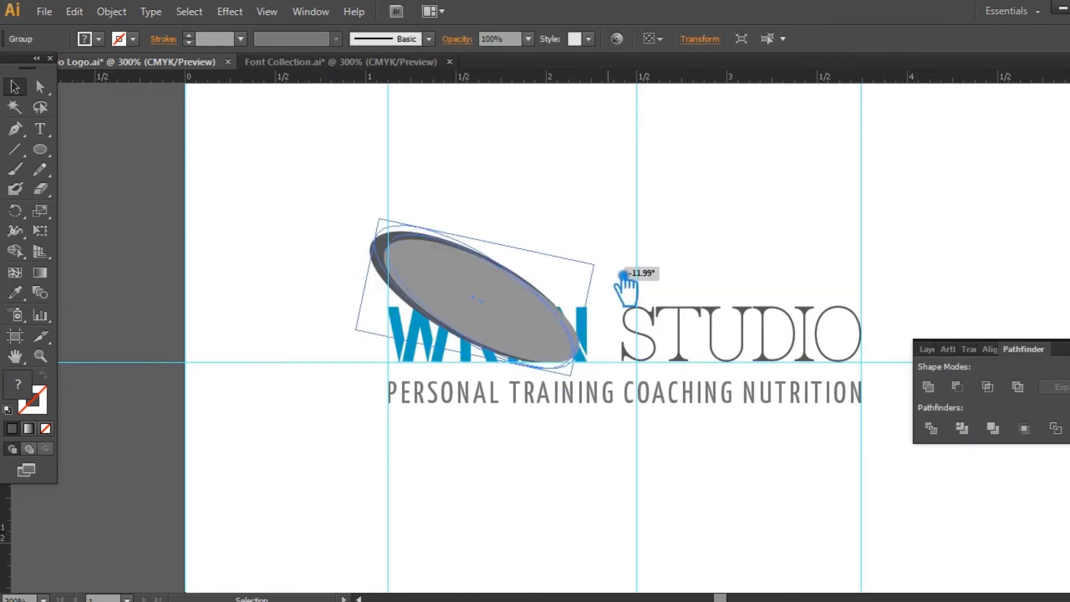
key("Down")
key("Right")
key("Right")
key("Right")
key("Right")
key("Right")
key("Down")
key("Down")
key("Left")
key("Left")
mouse_move(622, 277)
left_mouse_down()
mouse_move(626, 240)
mouse_move(622, 258)
left_mouse_up()
key("Up")
key("Up")
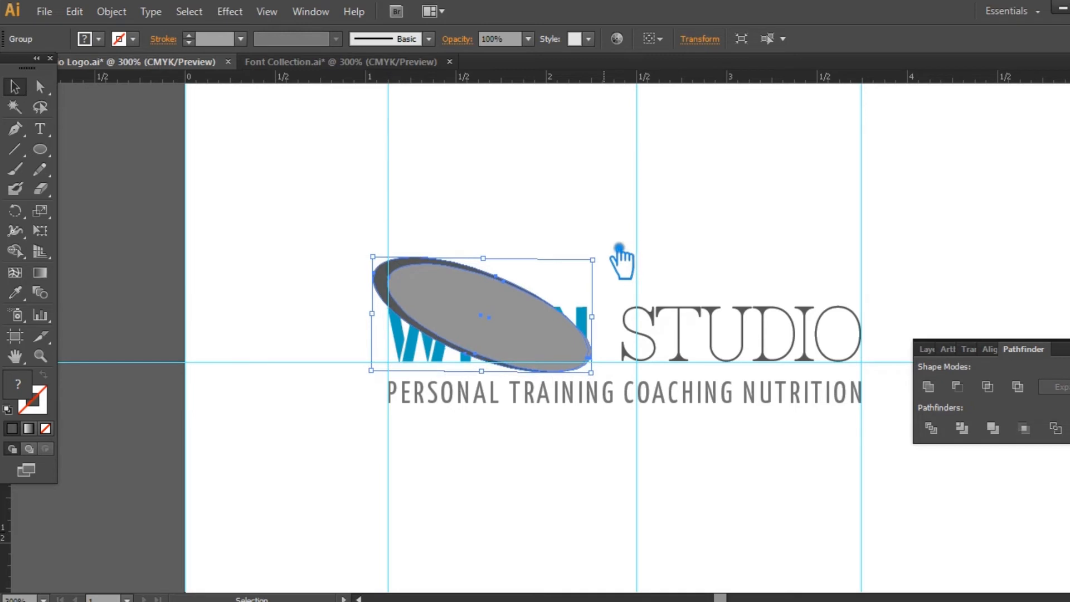
key("Left")
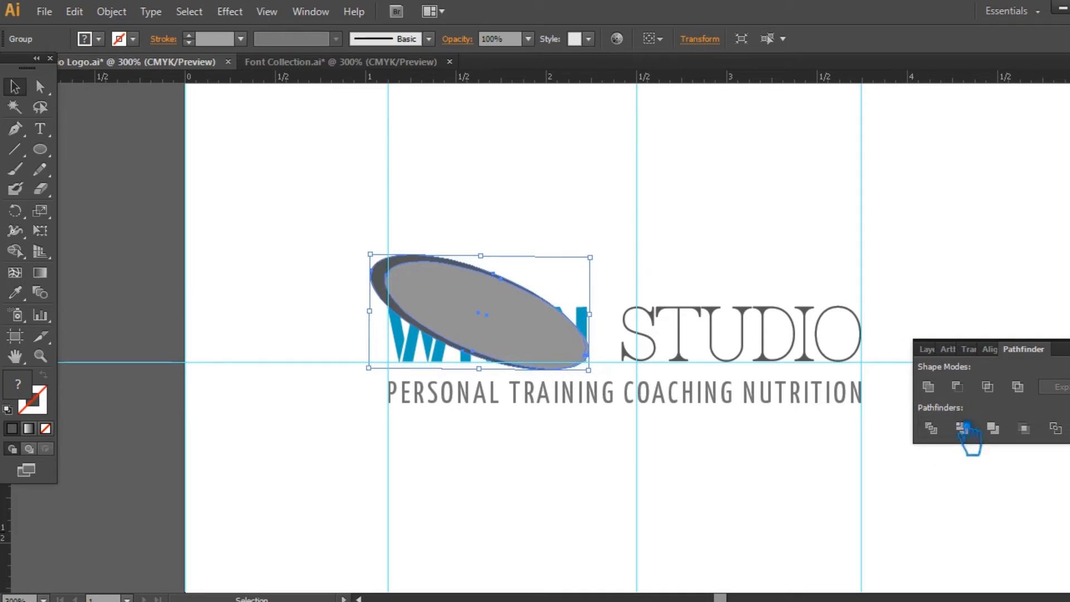
- Try subtracting the lighter ellipse from the dark one, and undo it together with the last nudges
left_click(958, 386)
key("ctrl+z")
key("ctrl+z")
key("ctrl+z")
key("ctrl+z")
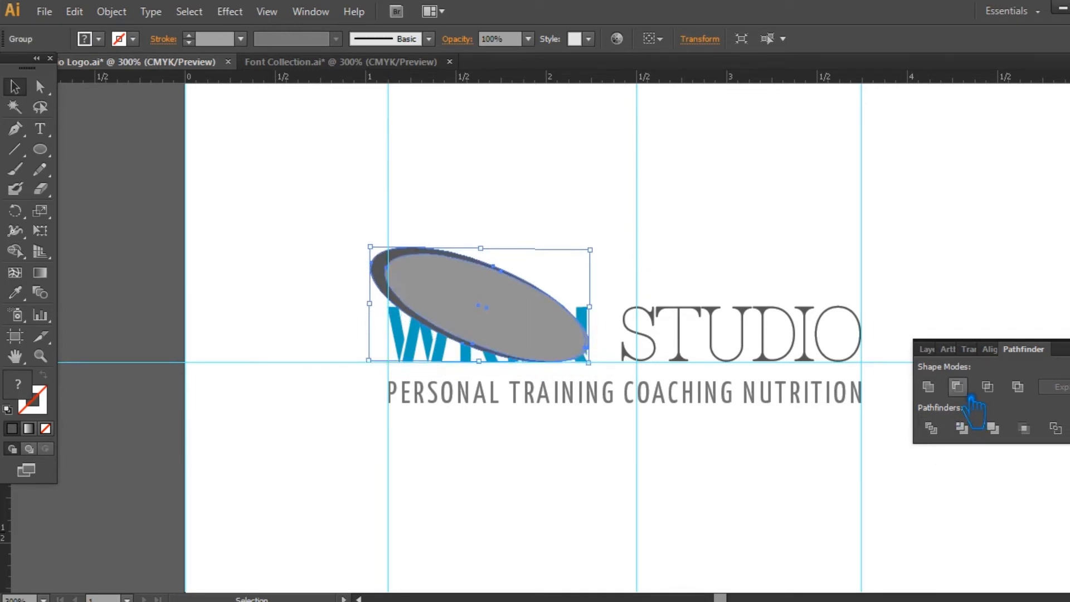
key("ctrl+z")
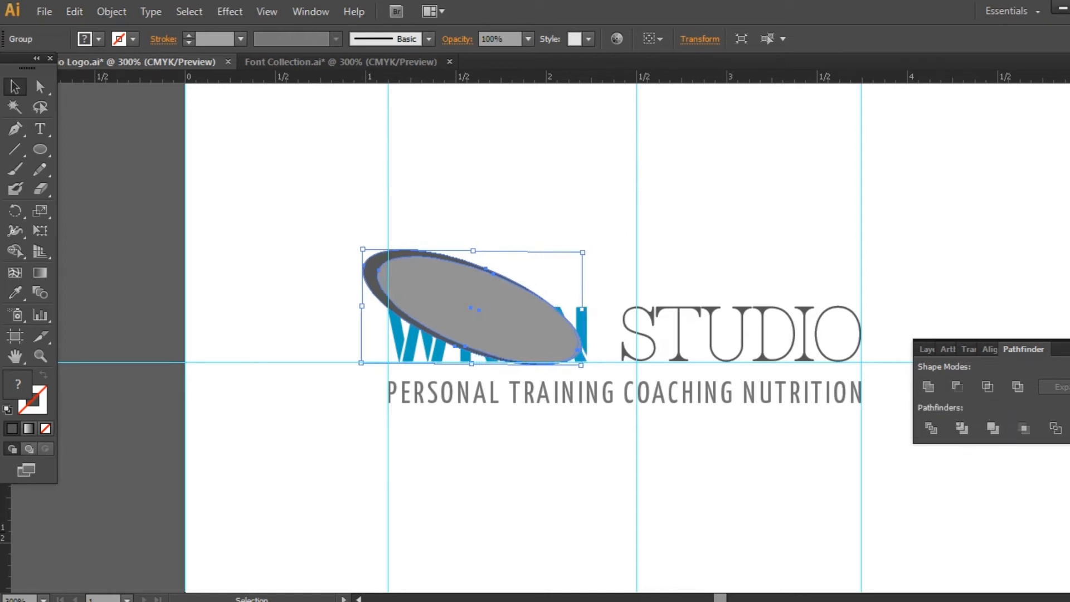
- Subtract the lighter front ellipse from the dark one to leave a tapered ring around WREN, and save the document
left_click(959, 388)
left_click(940, 284)
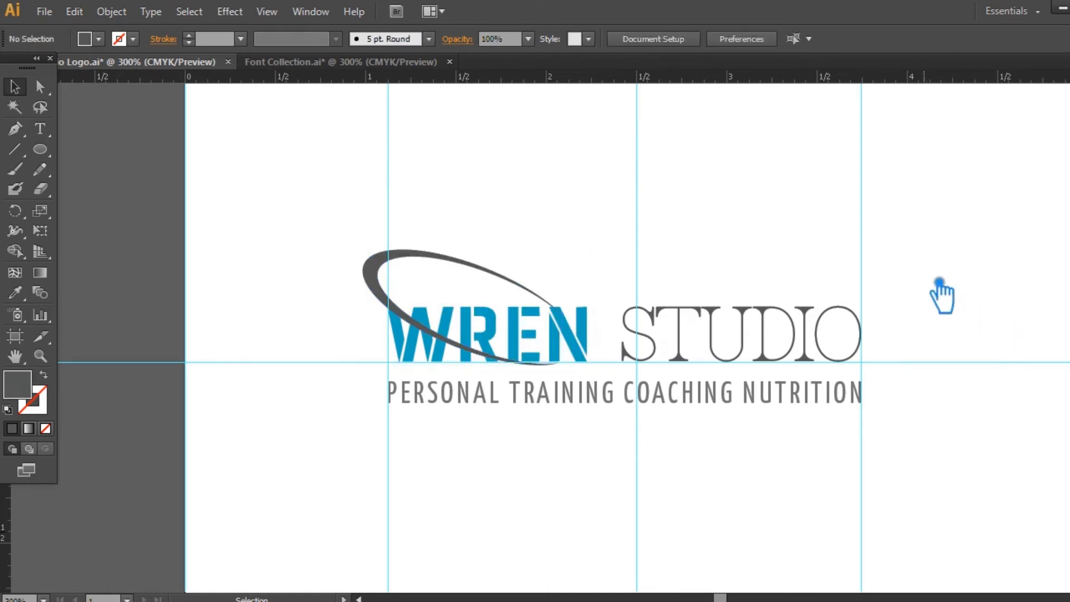
key("ctrl+s")
- Create an offset path of 0.01 in around the dark gray ring, keeping miter joins
left_click(385, 262)
left_click(112, 12)
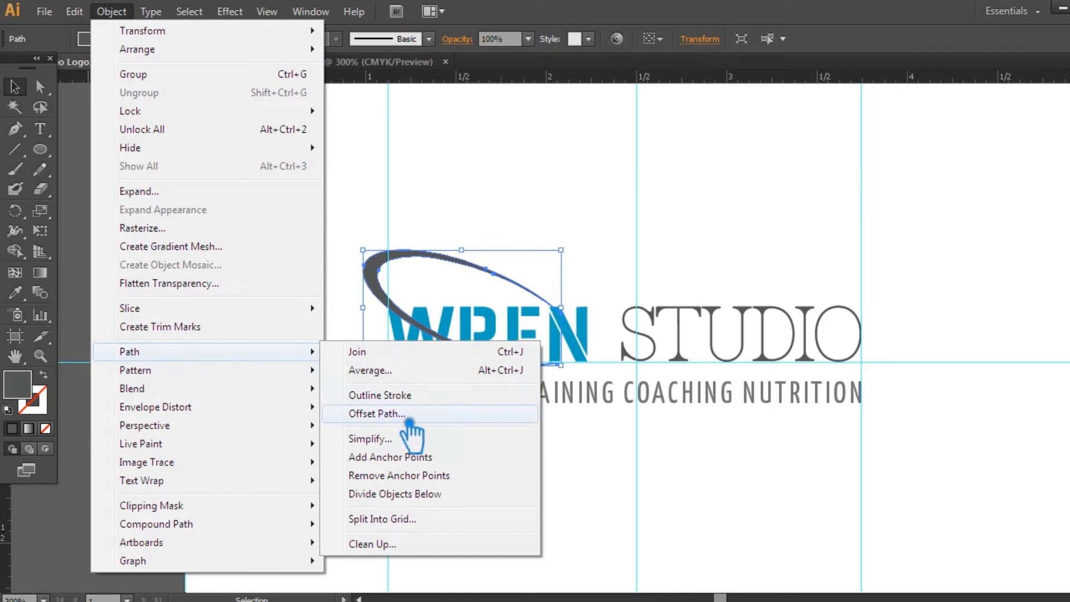
left_click(413, 412)
left_click(733, 334)
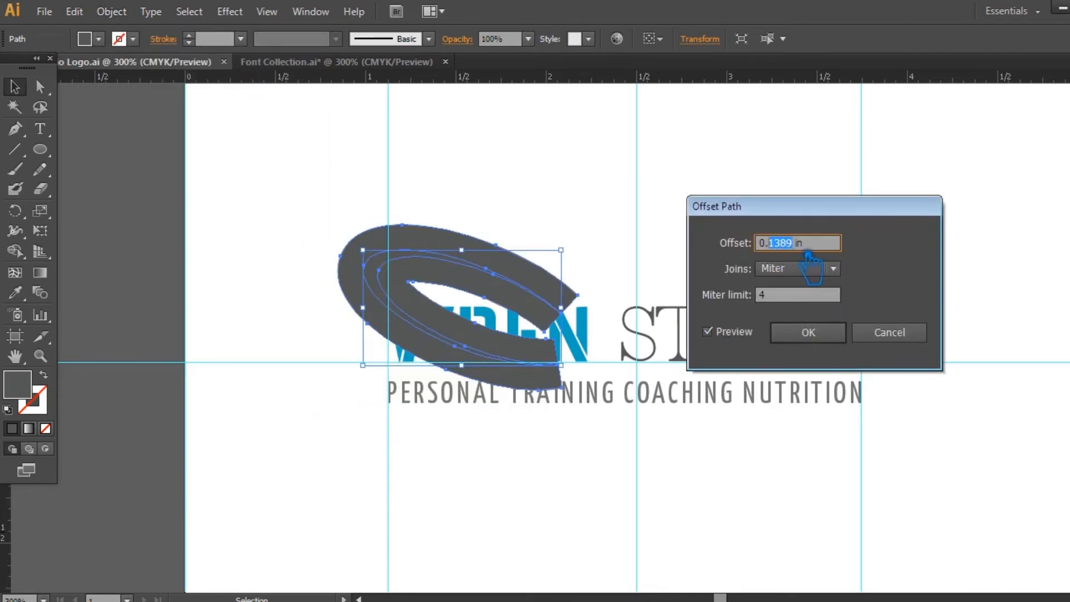
type("009")
key("BackSpace")
key("BackSpace")
type("1")
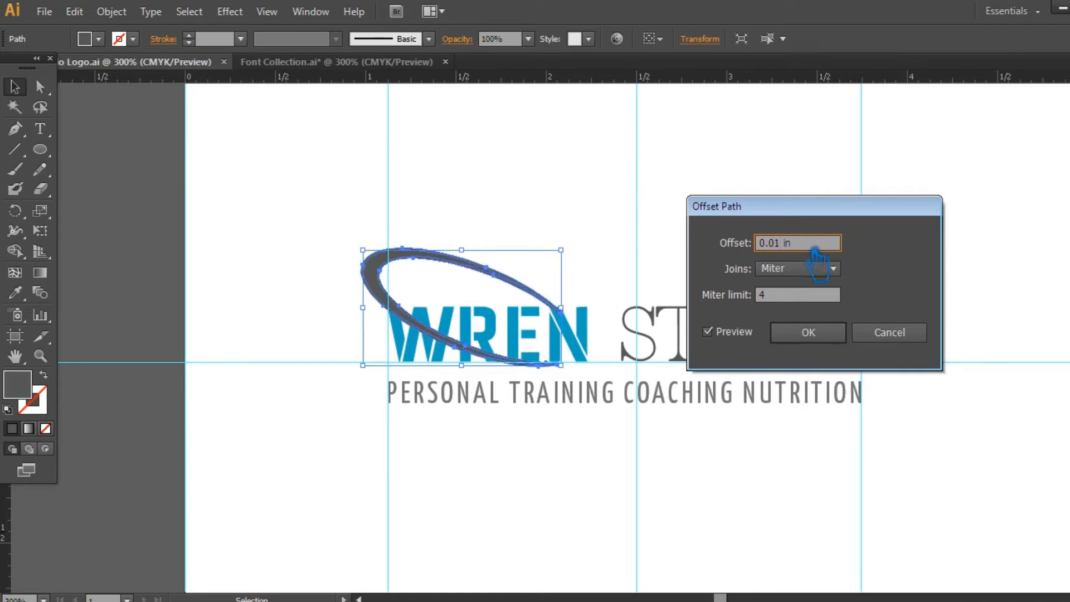
left_click(809, 333)
- Split the ring, its offset outline and the WREN letters into separate pieces where they overlap, using Pathfinder
left_click_drag(330, 235, 594, 369)
left_click(594, 349, "shift")
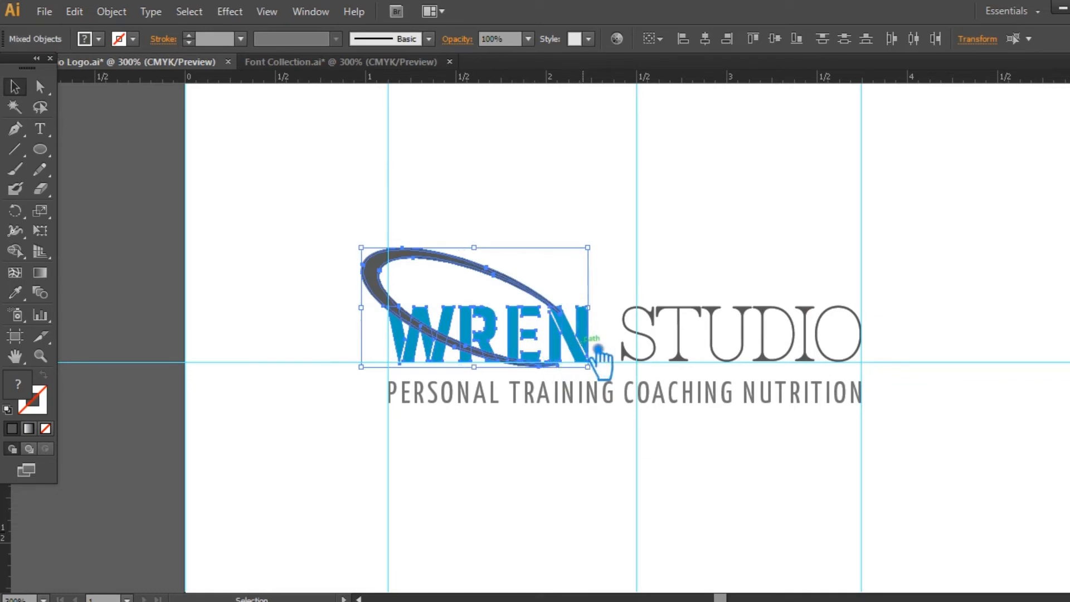
left_click(1068, 429)
left_click(957, 428)
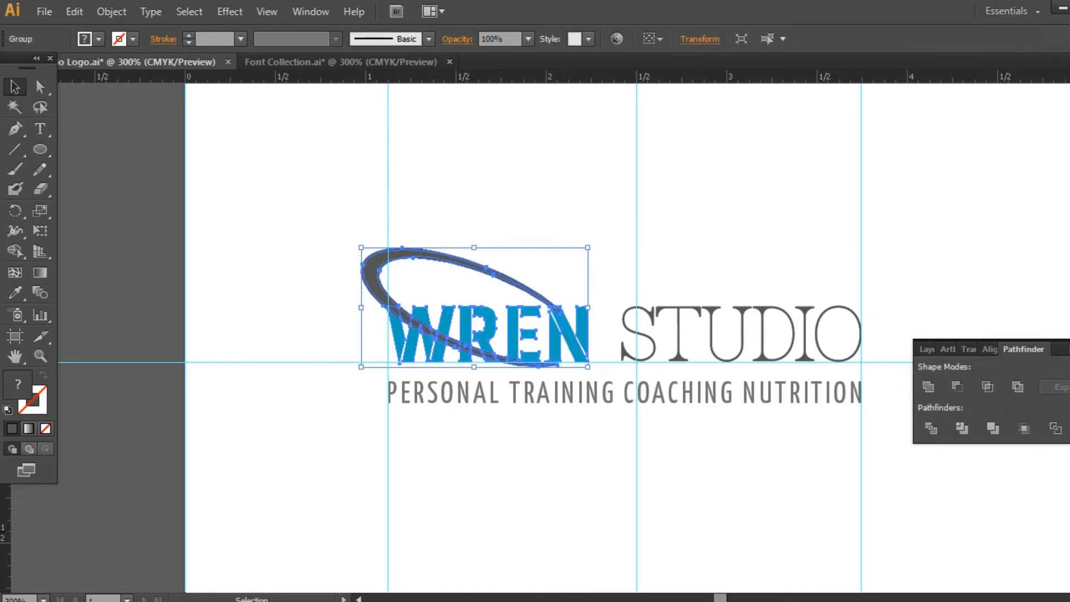
- Ungroup the split ring and letter pieces and save the document
left_click(838, 198)
right_click(383, 311)
left_click(404, 273)
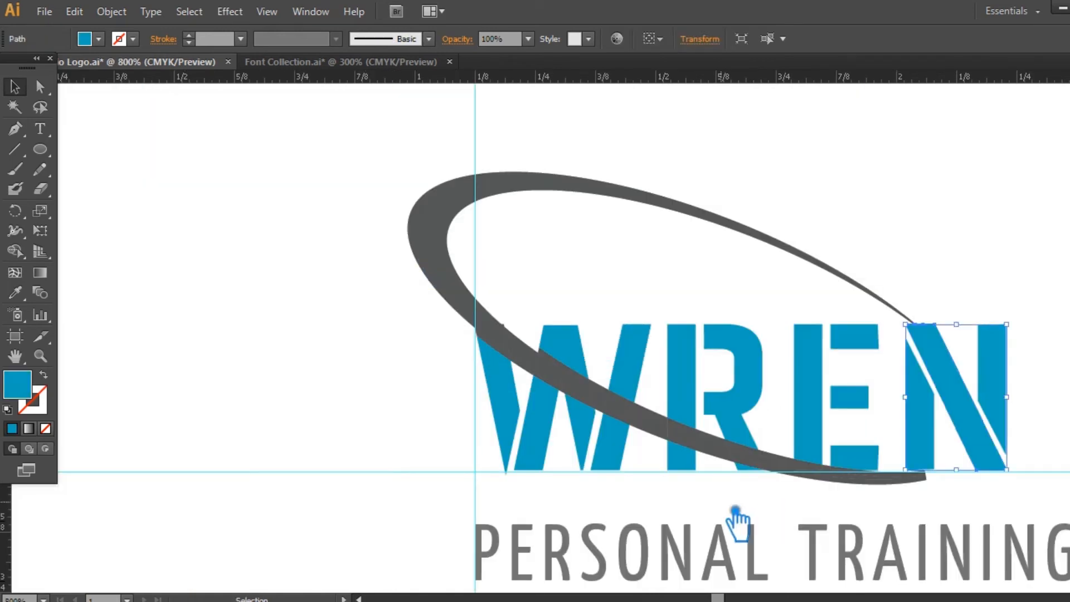
left_click(735, 507)
key("ctrl+s")
- Delete the offset strip along the underside of the ring's tapered lower end, from the R to the N
key("ctrl+equal")
left_click_drag(372, 464, 213, 350)
left_click(307, 209)
left_click(319, 186)
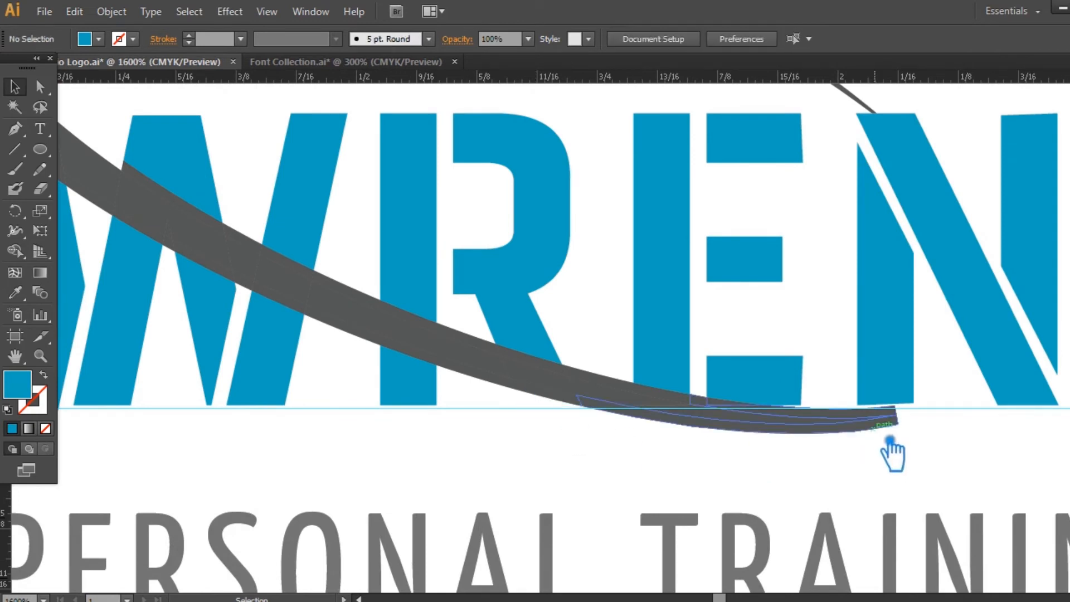
left_click(890, 432)
key("Delete")
left_click(532, 397)
left_click(545, 411)
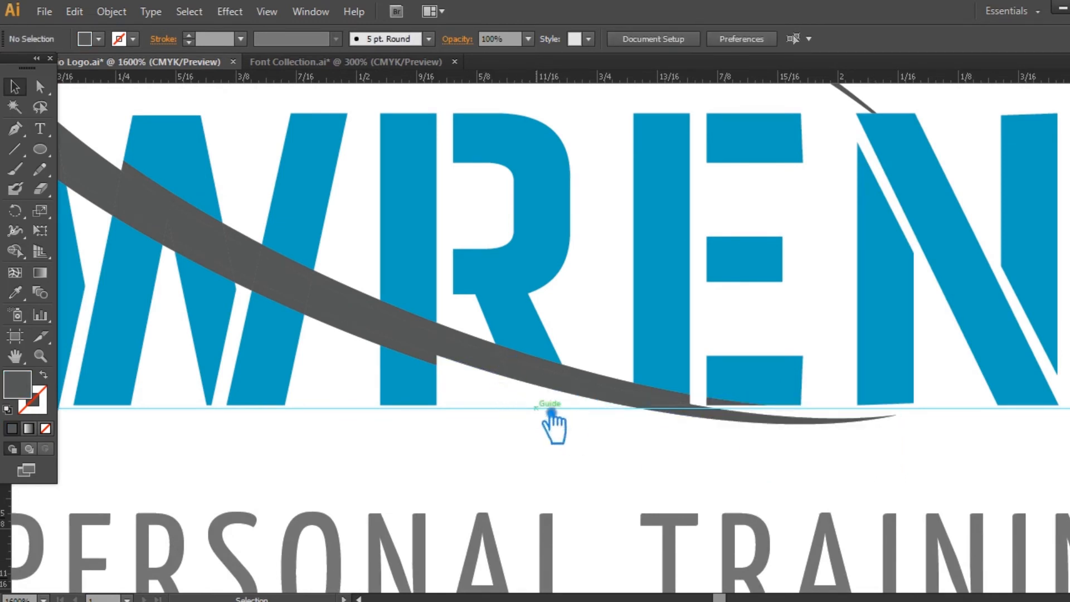
- Delete the offset strips along the upper edge of the ring where it crosses the E and R
left_click(730, 406)
key("Delete")
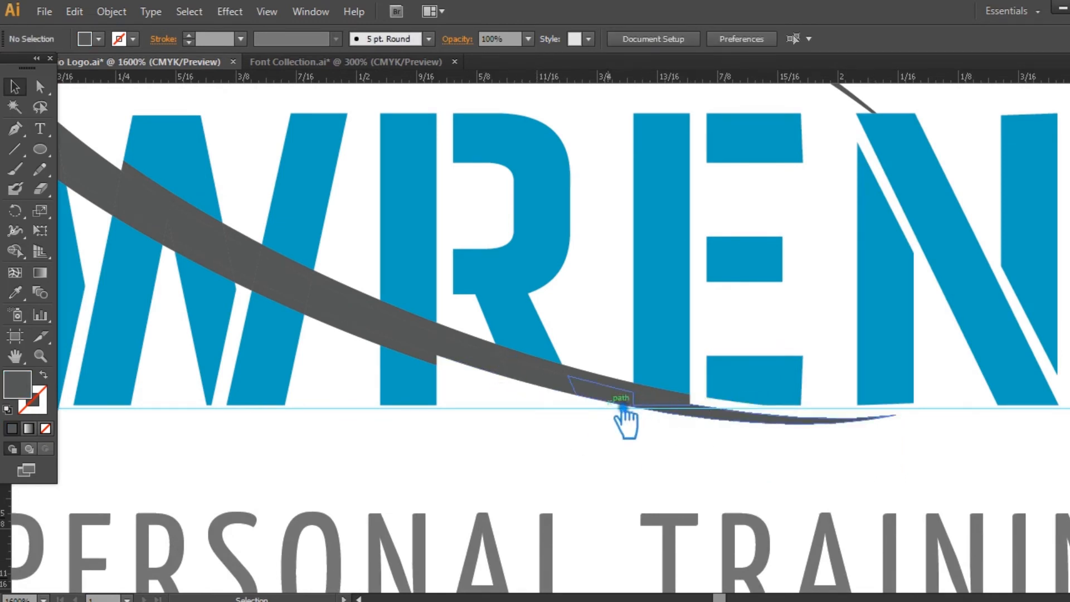
left_click(673, 401)
key("Delete")
left_click(556, 367)
key("Delete")
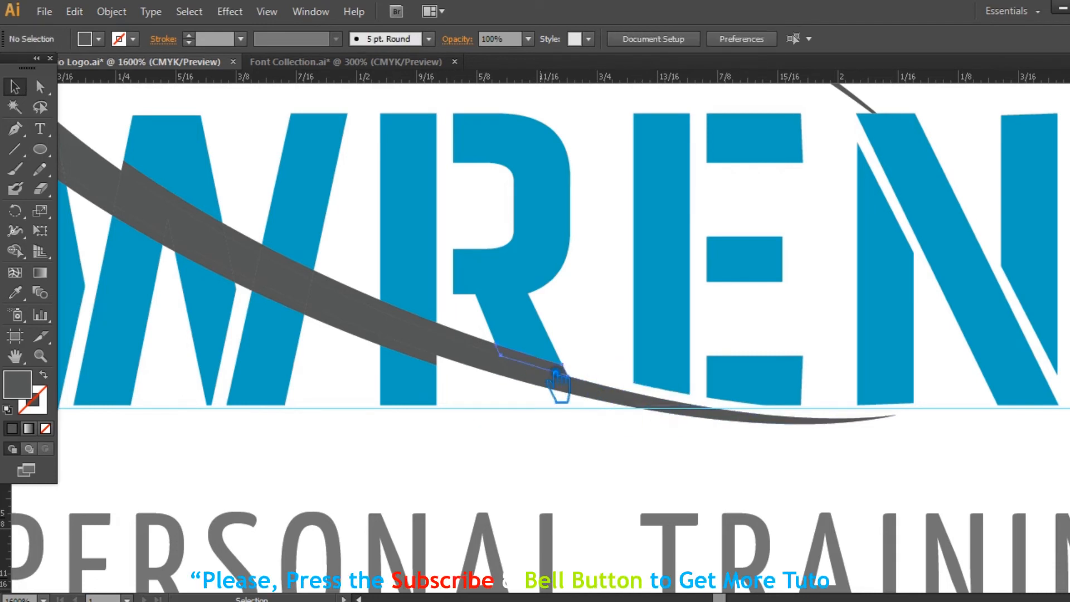
left_click(474, 341)
key("Delete")
left_click(362, 294)
key("Delete")
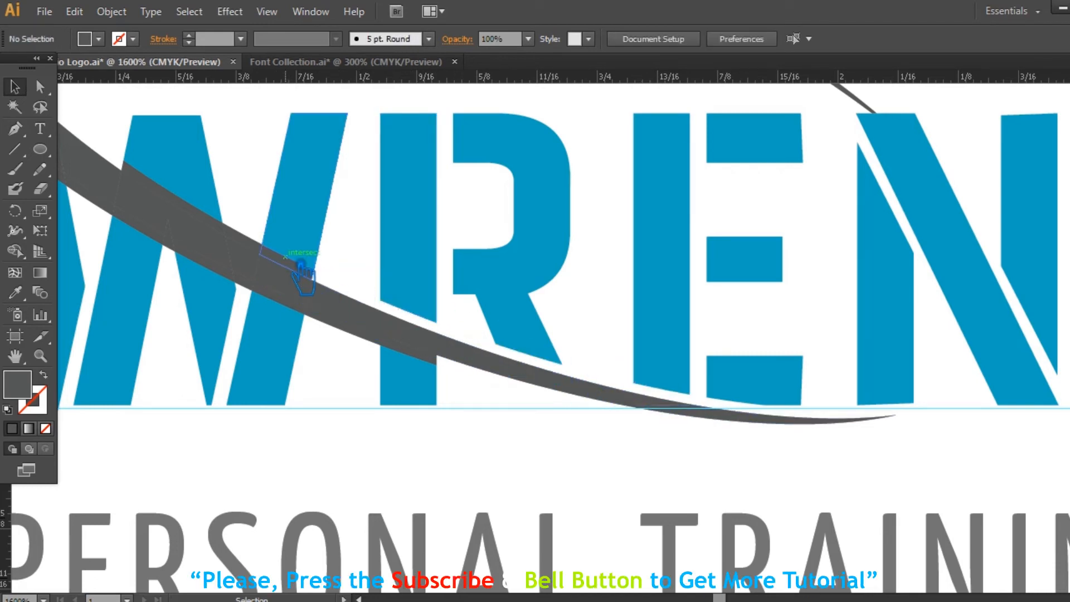
- Delete the offset strips along the ring's upper edge across the W and save the document
left_click(302, 266)
key("Delete")
left_click(259, 244)
key("Delete")
left_click(214, 219)
key("Delete")
left_click_drag(589, 463, 848, 580)
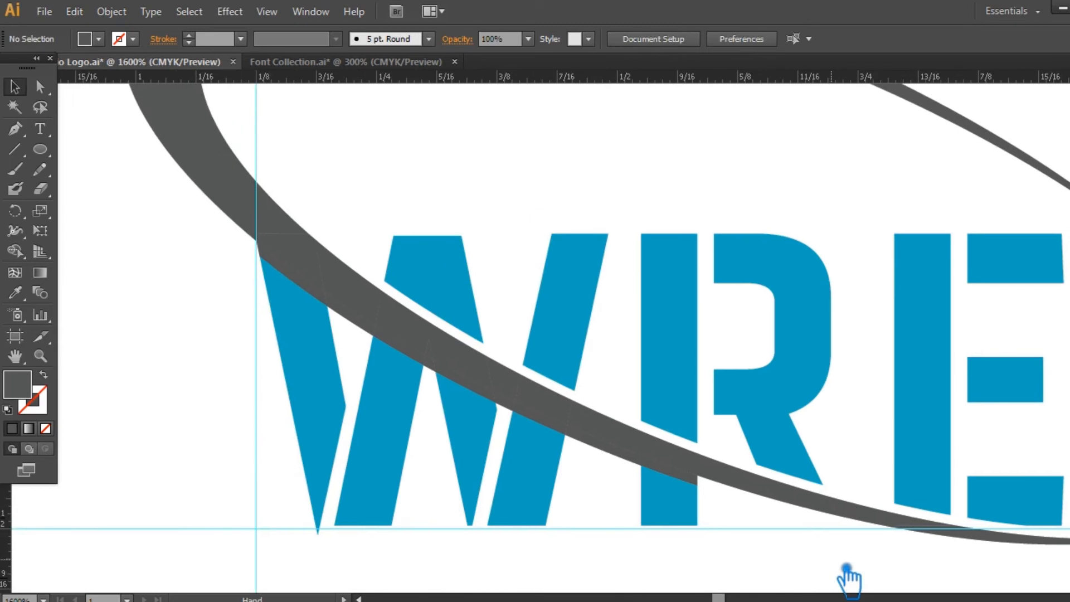
key("ctrl+s")
- Unite the ring with its separate pieces crossing the W, R and E into one shape using Pathfinder
left_click(287, 267)
left_click(258, 202)
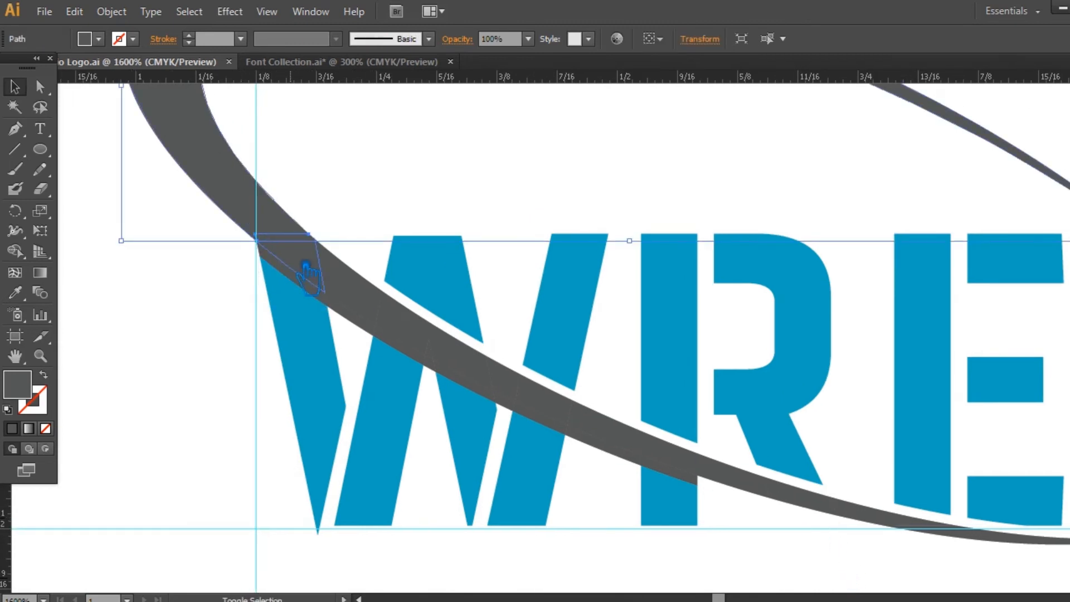
left_click(303, 260, "shift")
left_click(350, 289, "shift")
left_click(423, 342, "shift")
left_click(436, 351, "shift")
left_click(429, 352, "shift")
left_click(464, 366, "shift")
left_click(509, 385, "shift")
left_click(532, 396, "shift")
left_click(606, 428, "shift")
left_click(680, 457, "shift")
left_click(747, 482, "shift")
left_click(825, 503, "shift")
left_click(887, 518, "shift")
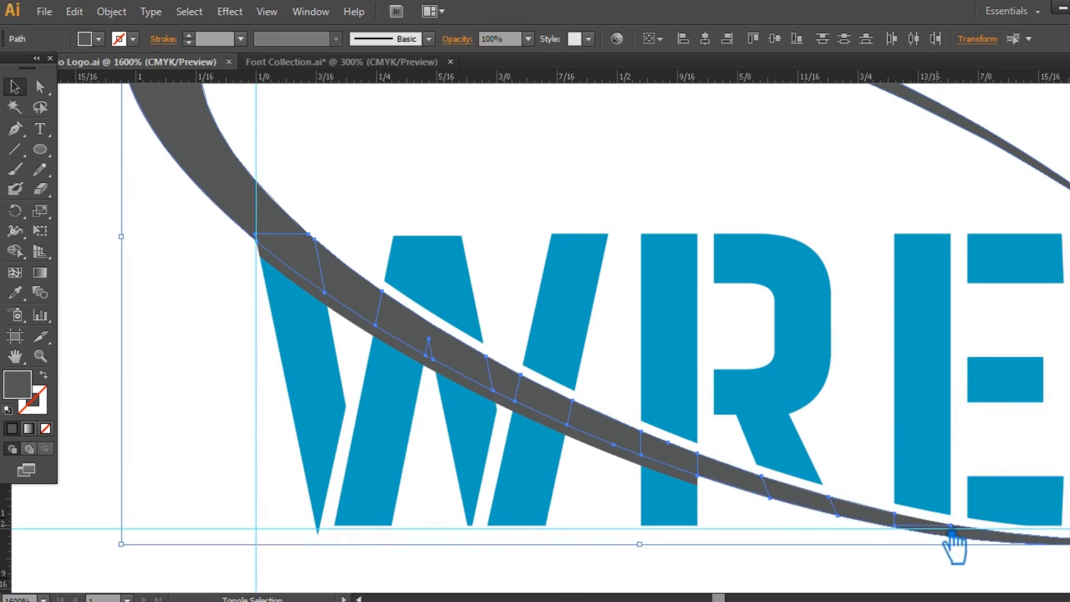
left_click_drag(892, 526, 876, 517)
left_click(1012, 507, "shift")
left_click(997, 536, "shift")
left_click(1069, 429)
left_click(929, 386)
- Unite the leftover segment near the ring's tapered lower end with the ring and save the document
left_click(892, 538)
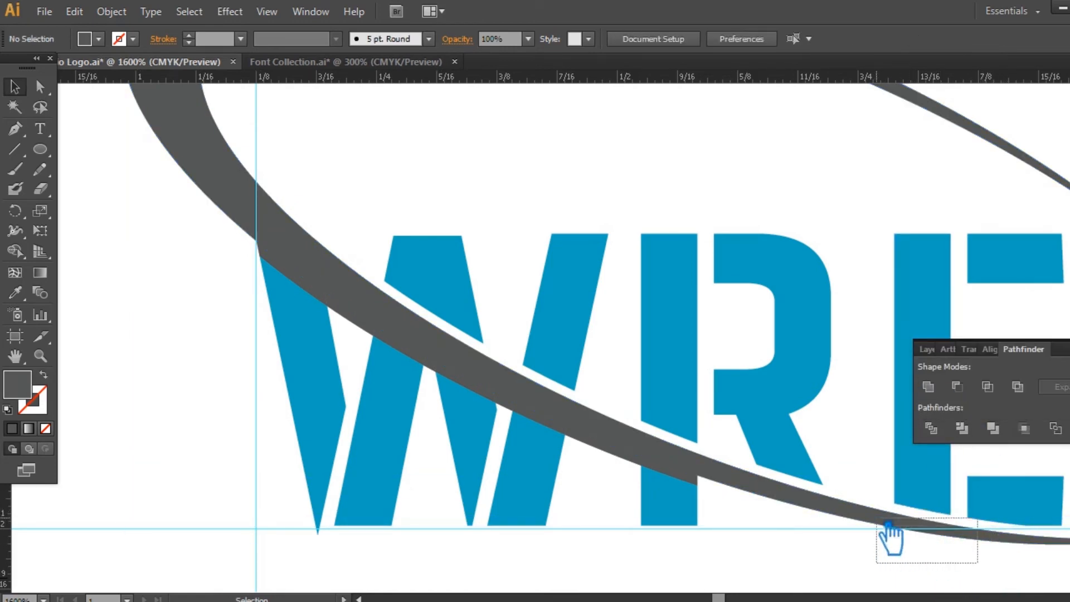
left_click(867, 515)
left_click(929, 386)
left_click(1069, 430)
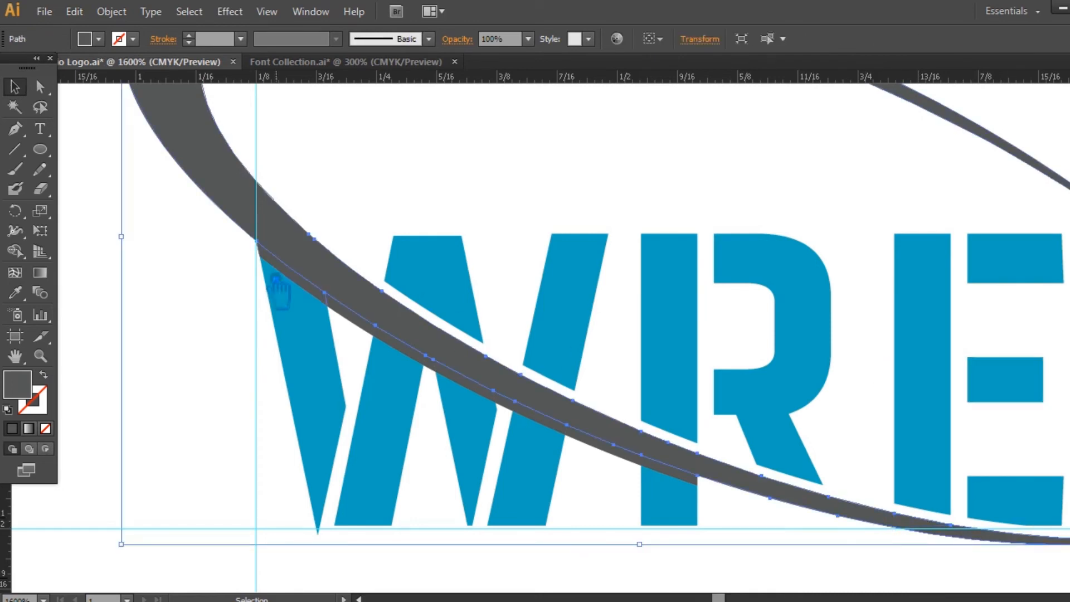
left_click(116, 215)
key("ctrl+s")
left_click(14, 87)
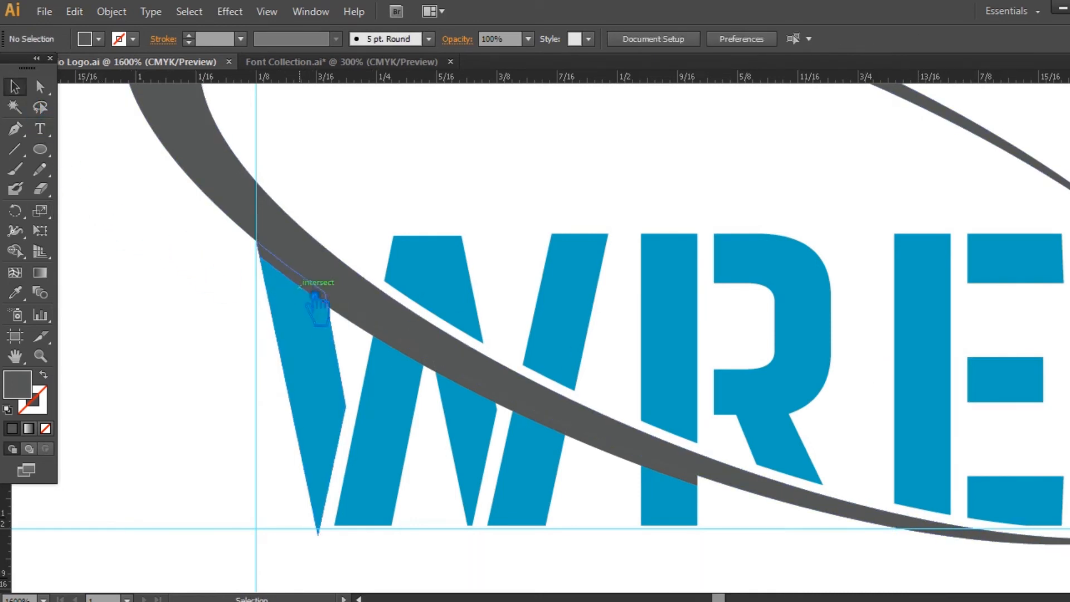
- Combine the offset strip pieces along the ring's underside, from the W to the R, using Pathfinder
left_click(359, 320)
left_click(415, 357, "shift")
left_click(467, 393, "shift")
left_click(538, 416, "shift")
left_click(612, 451, "shift")
left_click(669, 468, "shift")
key("ctrl+shift+F9")
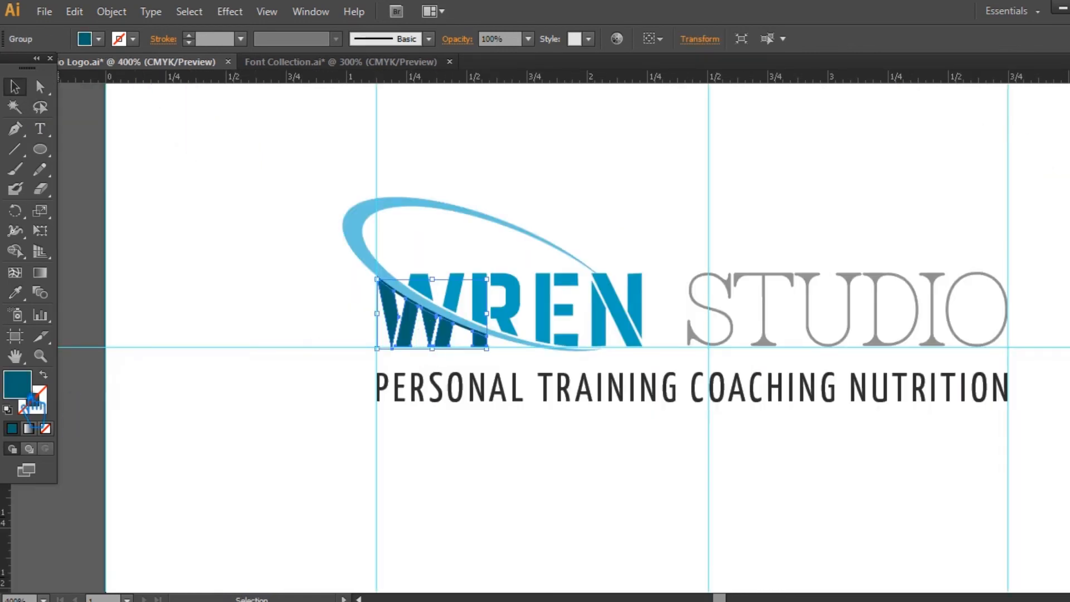
- Color the letter parts of W and R below the ring with the gray sampled from STUDIO, and save
left_click(15, 293)
left_click(735, 285)
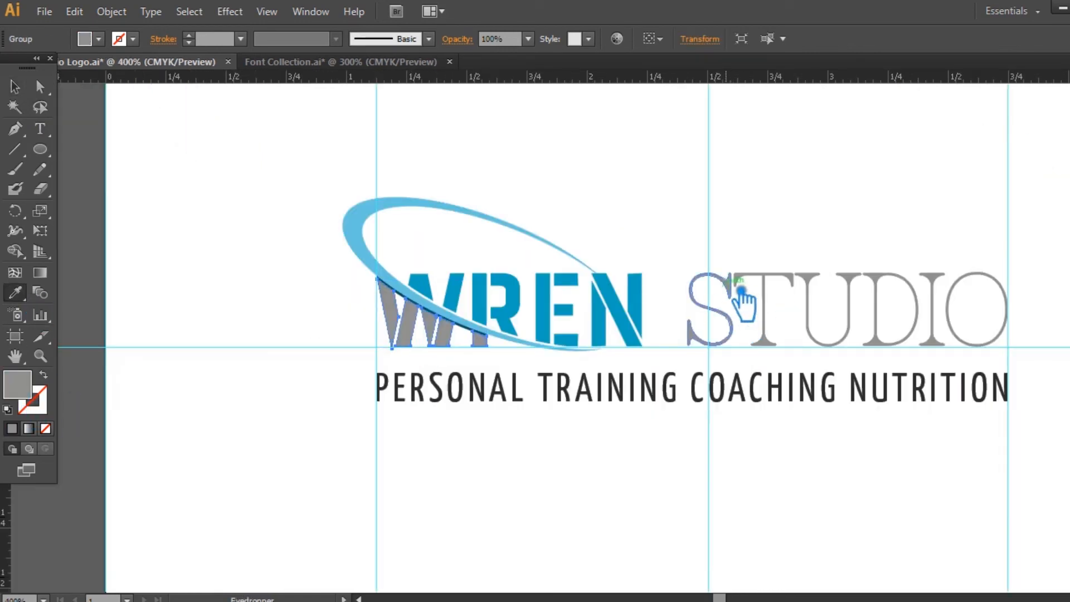
left_click(15, 88)
left_click(140, 127)
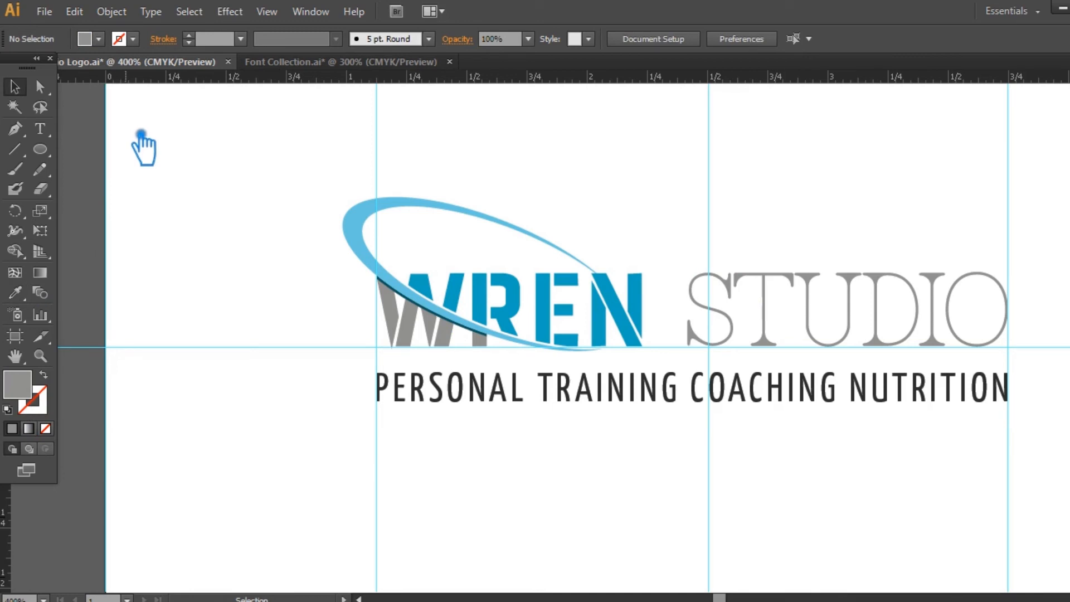
left_click_drag(277, 287, 149, 270)
key("ctrl+s")
- Group the ring, the WREN STUDIO title and the tagline into one object and save the document
key("s")
key("v")
left_click(521, 404)
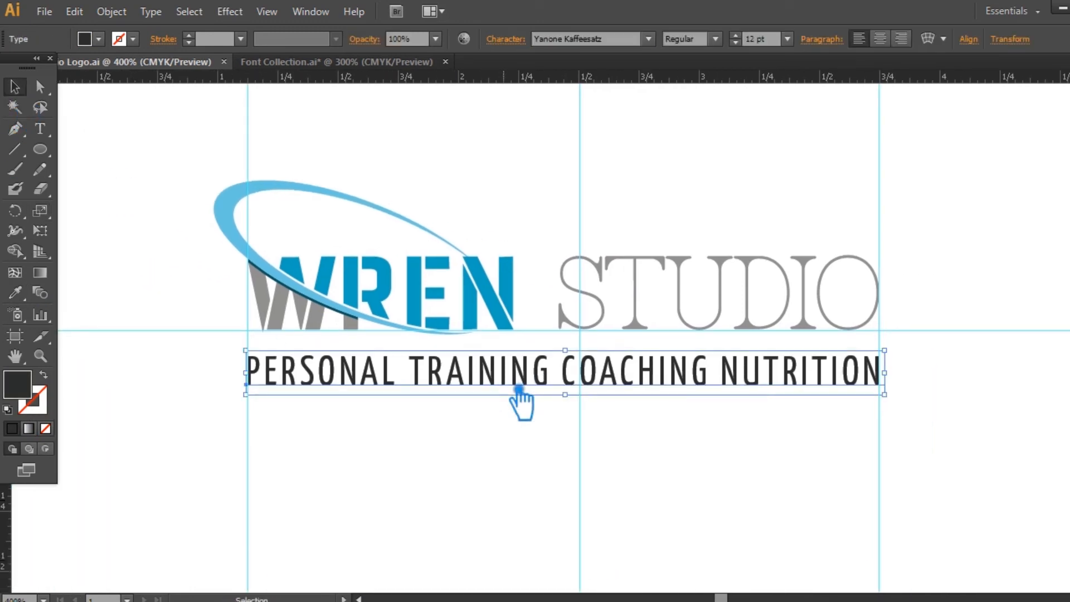
left_click(555, 439)
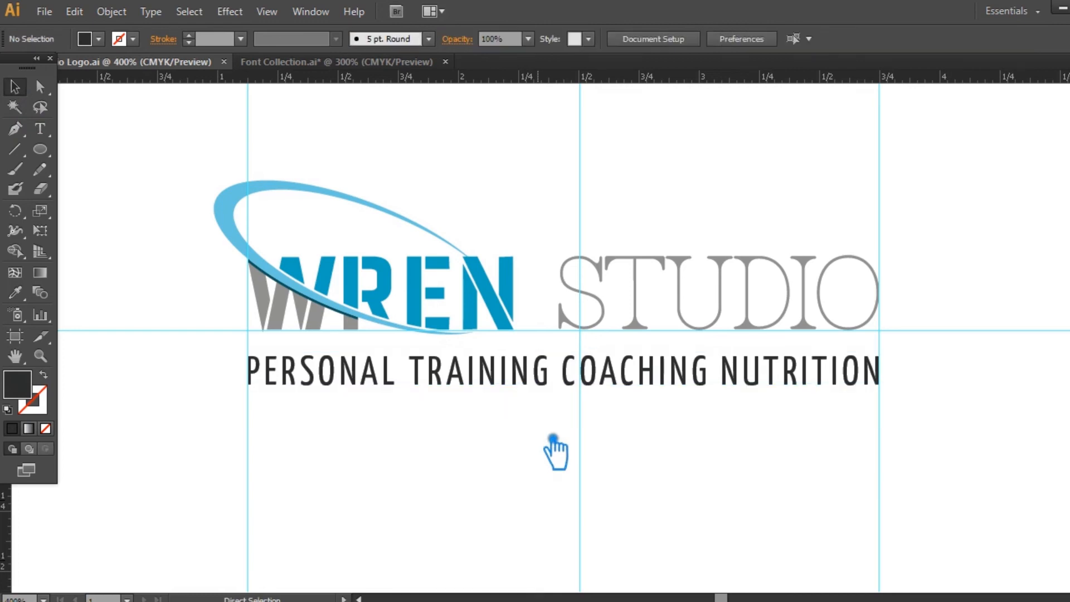
key("ctrl+minus")
left_click_drag(841, 451, 277, 199)
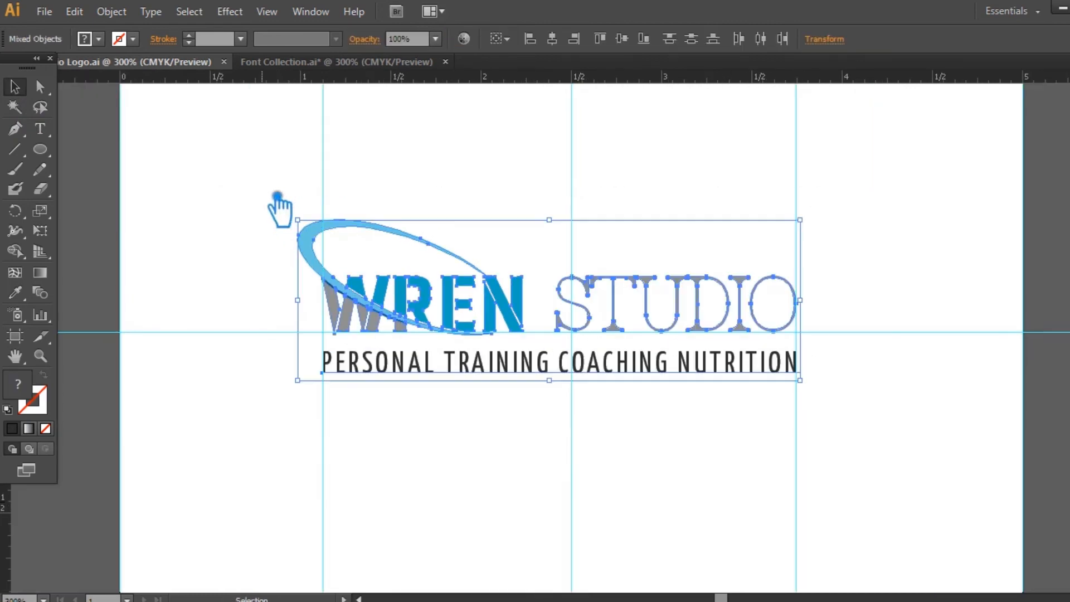
key("ctrl+g")
left_click(222, 218)
key("ctrl+s")
key("s")
left_click(680, 365)
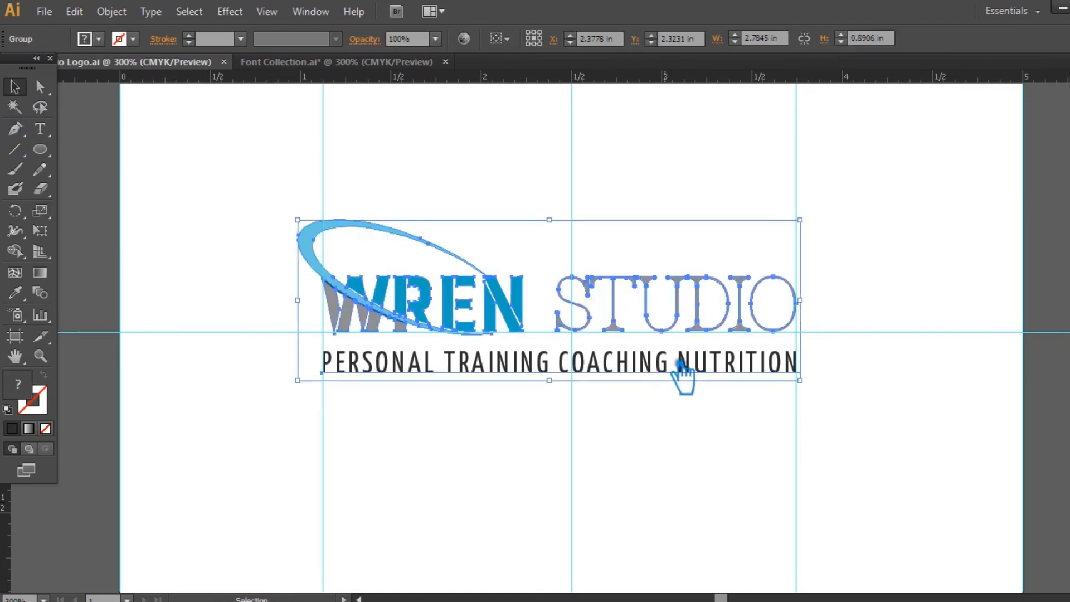
left_click(886, 334)
key("ctrl+minus")
key("ctrl+minus")
key("ctrl+plus")
left_click(653, 332)
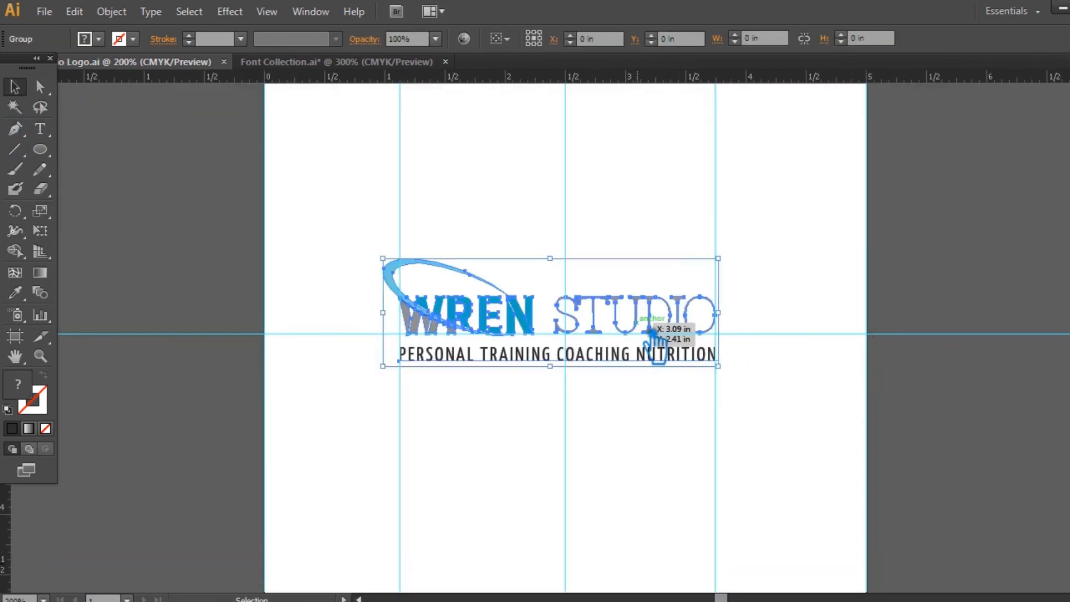
left_click(823, 341)
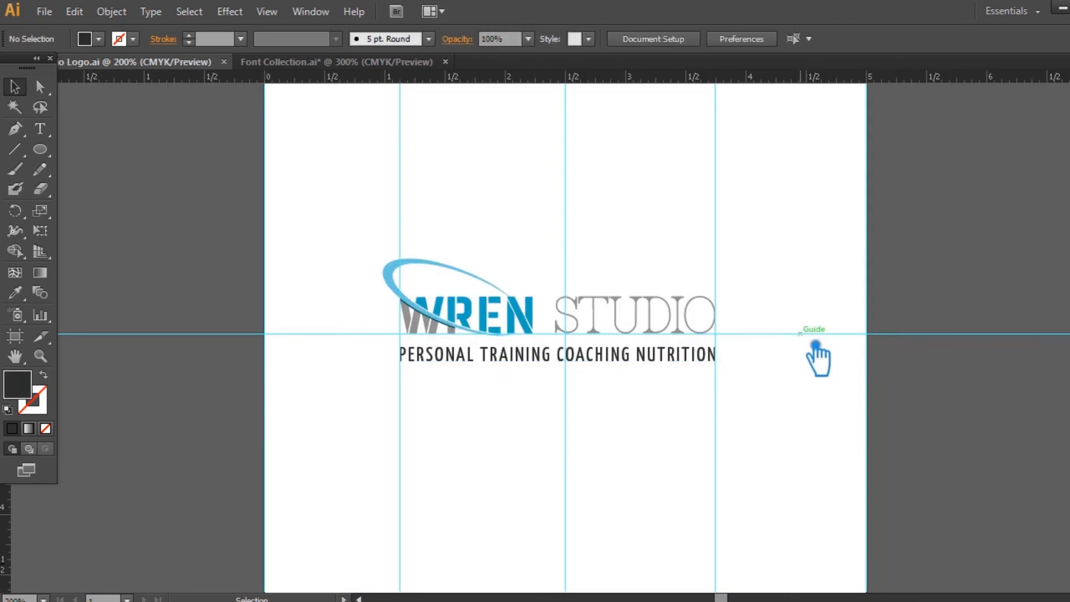
- Ungroup the logo so its parts can be edited separately
key("ctrl+plus")
key("ctrl+plus")
key("ctrl+plus")
left_click_drag(431, 367, 664, 404)
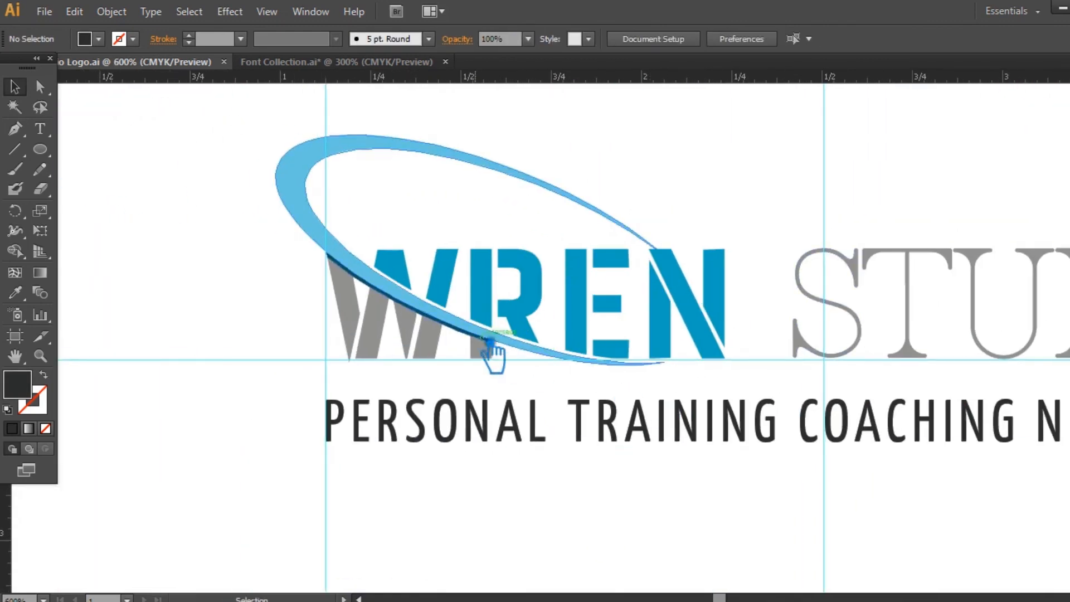
left_click(420, 316)
right_click(407, 302)
left_click(446, 398)
left_click(261, 300)
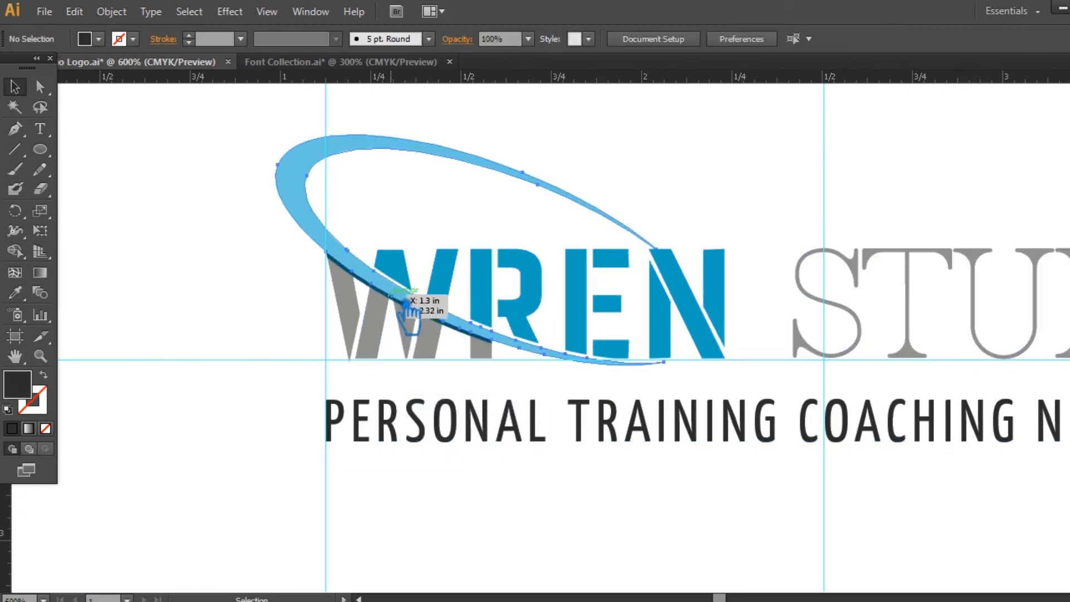
- Fill the thin strip beneath the ring, across the W and R, with dark gray 5B5B5B and save the document
left_click(396, 296)
left_click(397, 301)
left_click(15, 294)
left_click(386, 339)
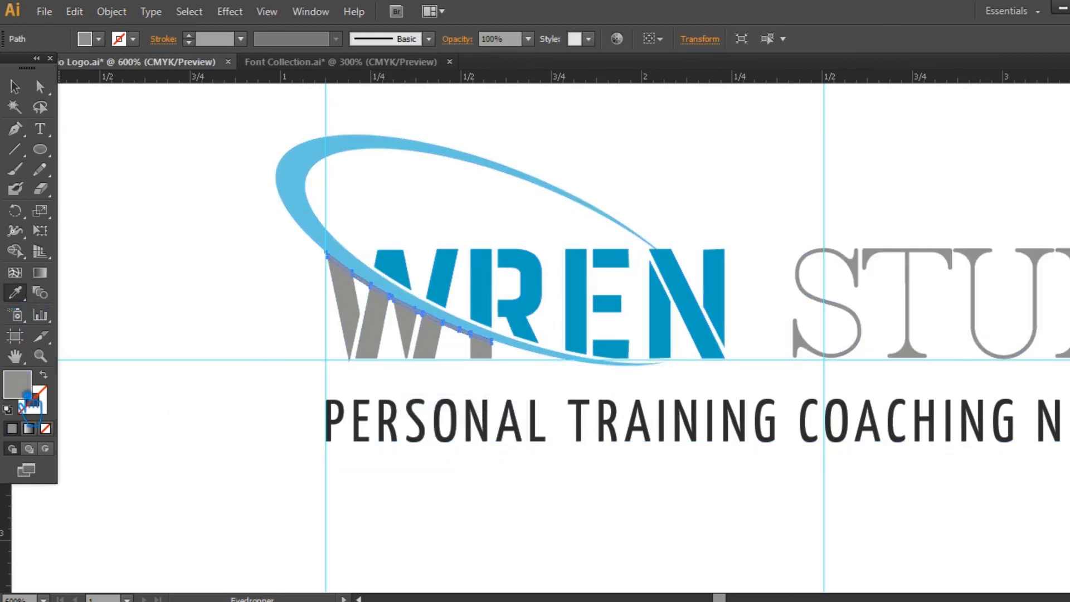
double_click(17, 385)
mouse_move(691, 309)
left_mouse_down()
mouse_move(680, 316)
mouse_move(679, 299)
left_mouse_up()
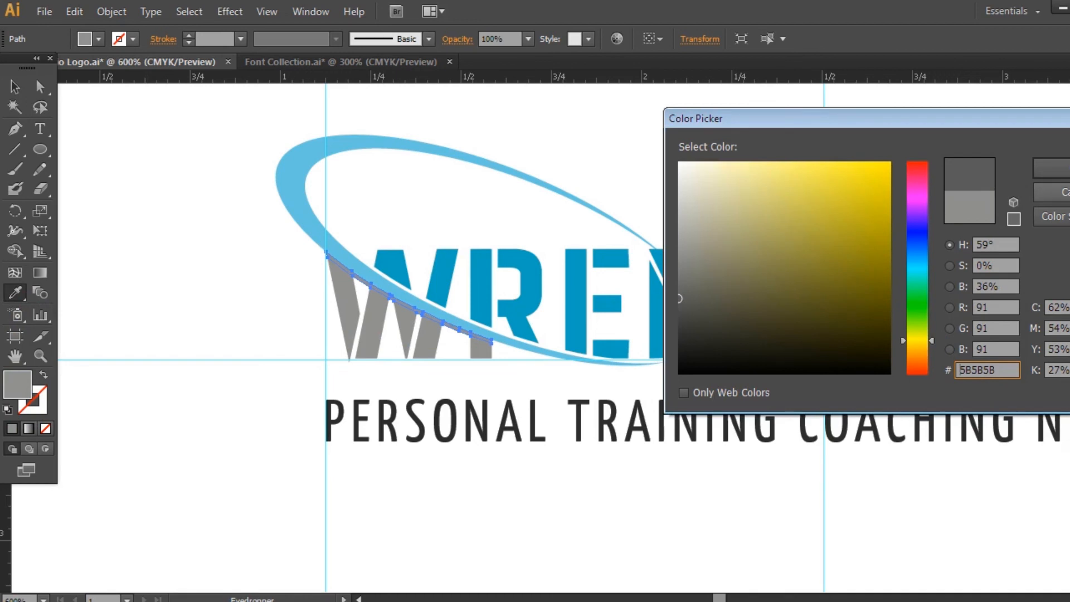
left_click(1051, 169)
left_click(15, 87)
left_click(115, 149)
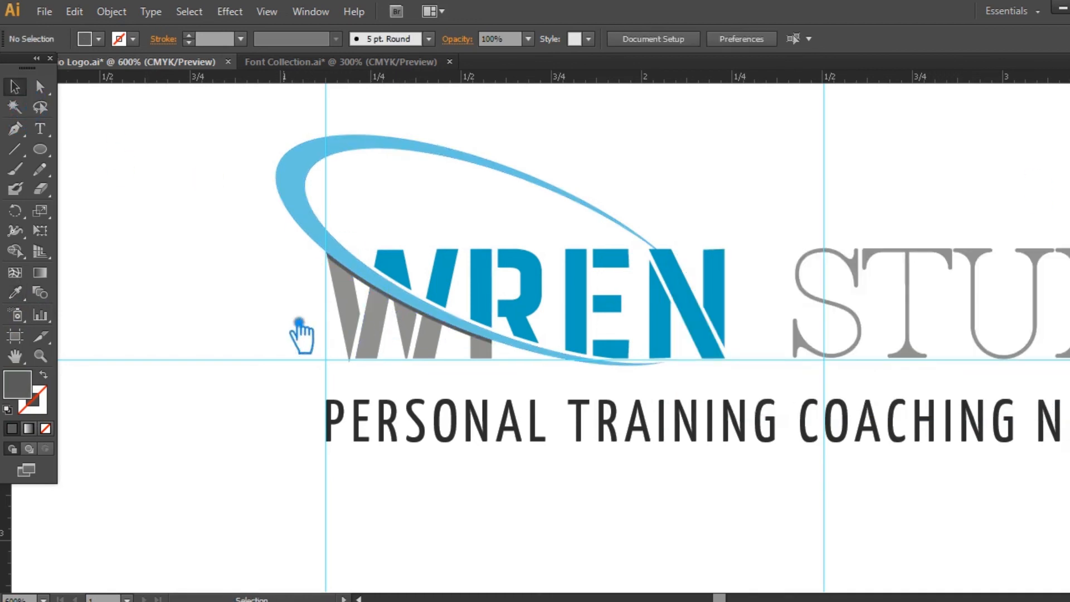
key("ctrl+s")
key("ctrl+minus")
key("ctrl+minus")
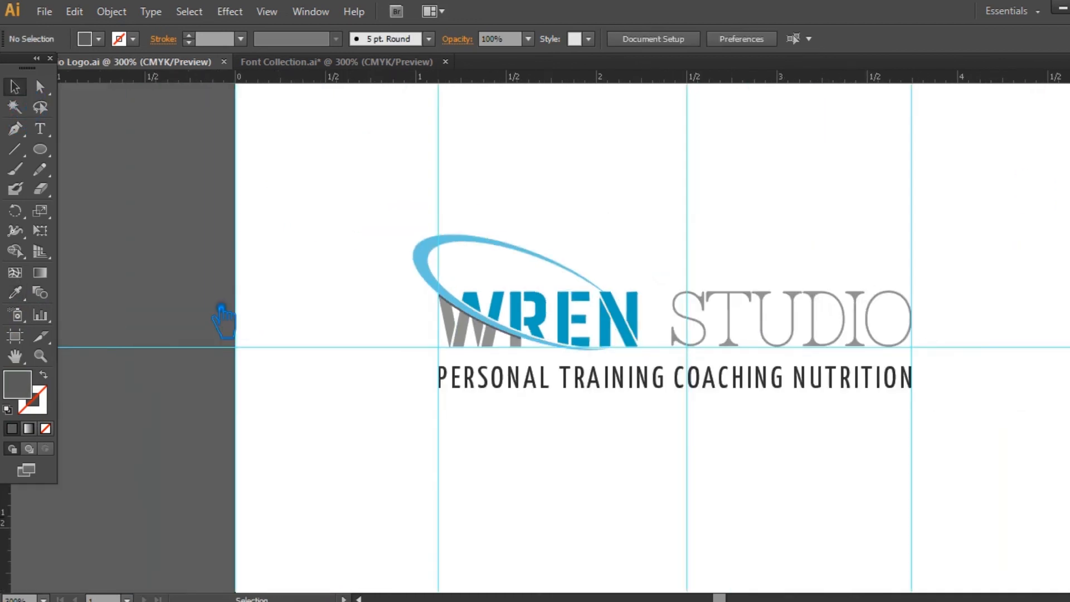
left_click_drag(376, 349, 234, 335)
key("ctrl+plus")
key("ctrl+plus")
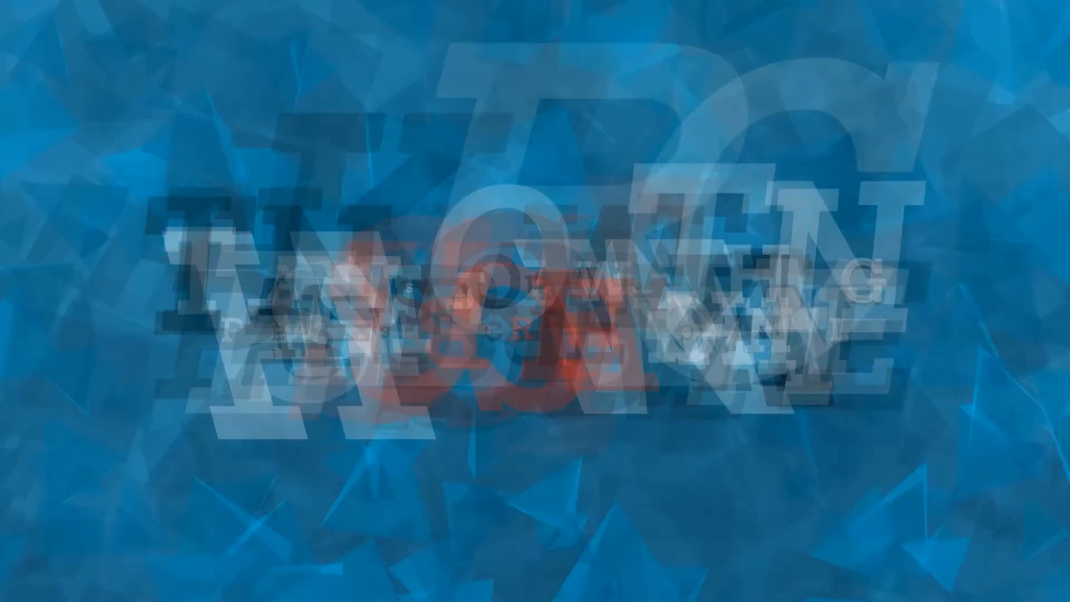